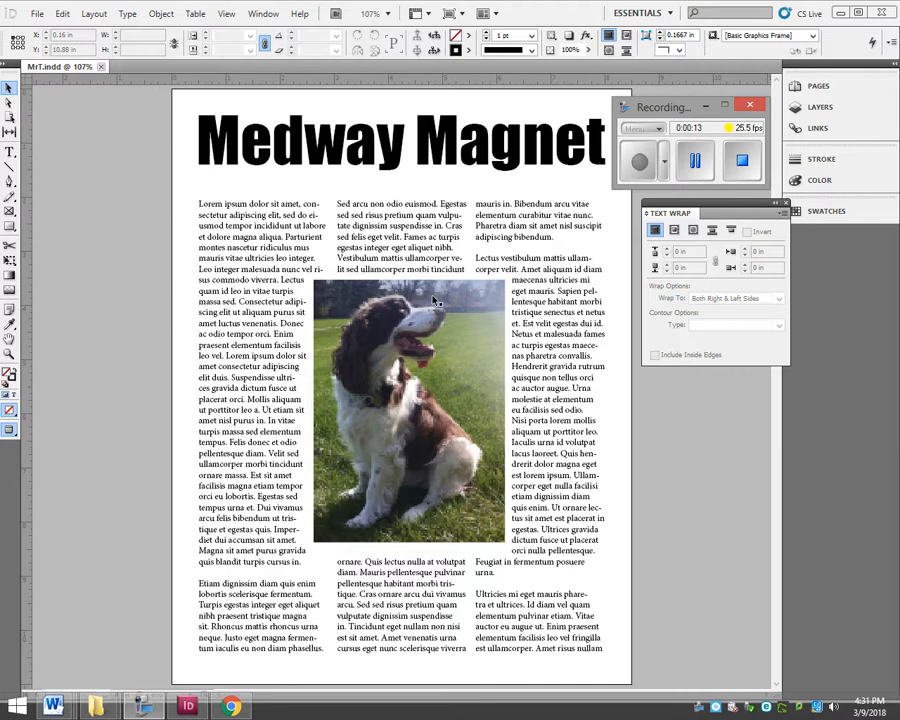
Step: Close the floating Text Wrap palette and the MrT.indd document
click(705, 106)
click(787, 204)
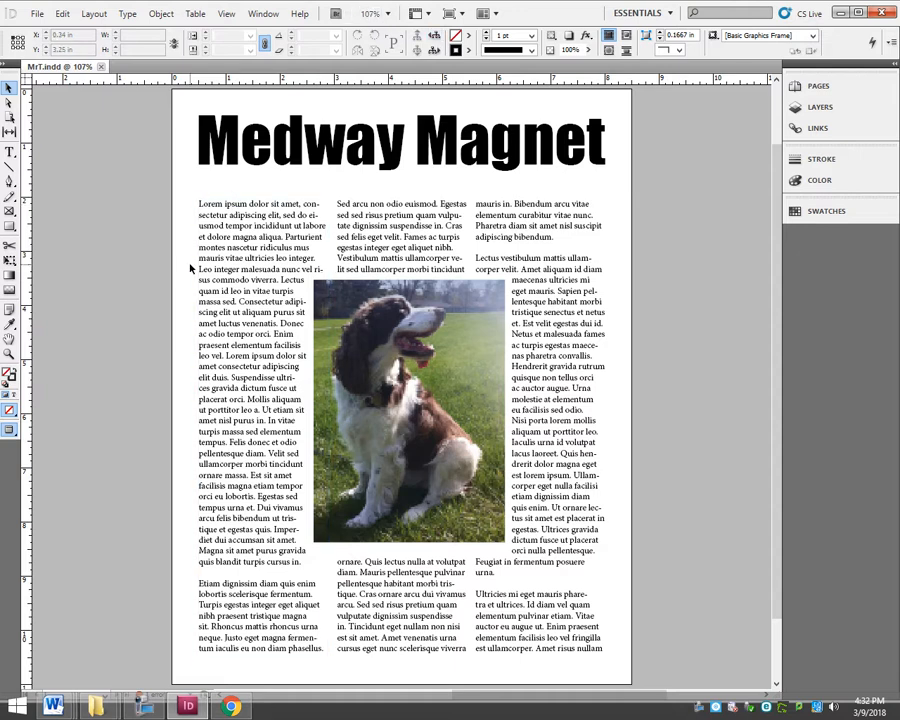
click(101, 67)
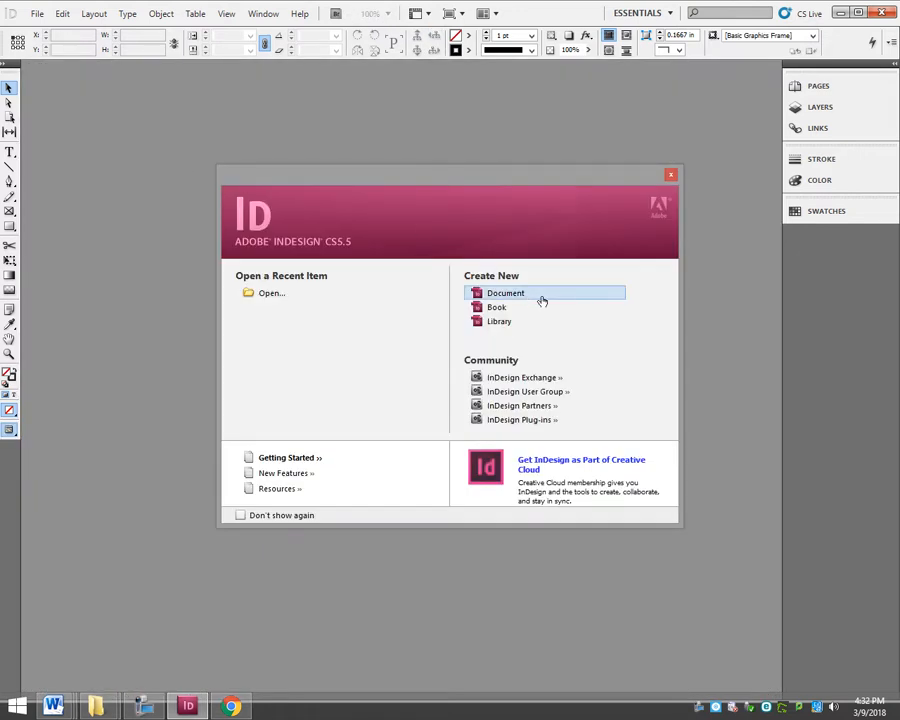
Step: Switch to Chrome and run a Google image search for "magazine cover rolling stone"
click(842, 14)
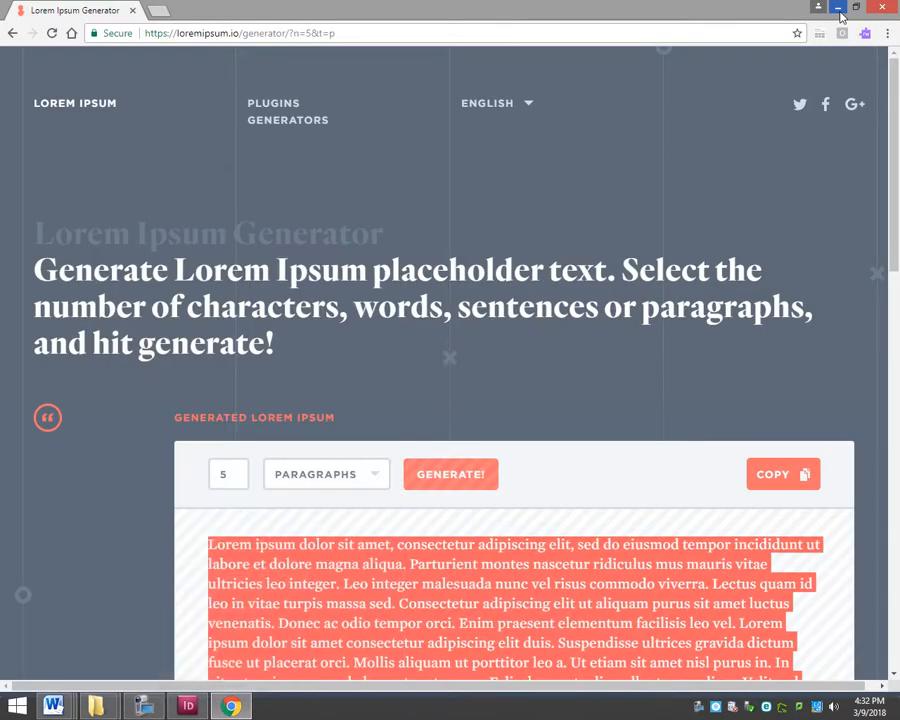
click(359, 36)
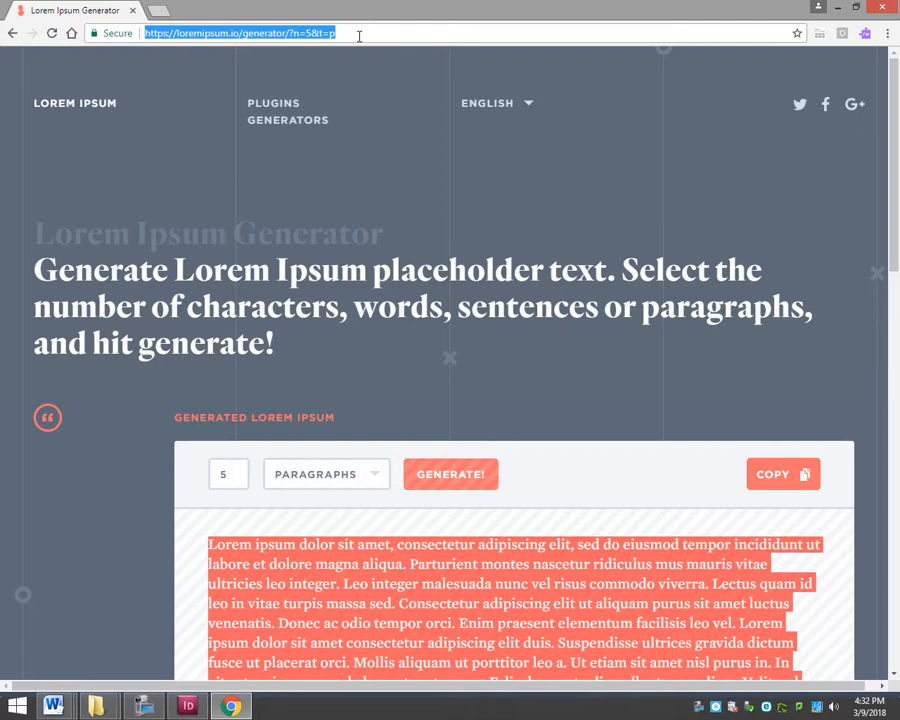
text(maga)
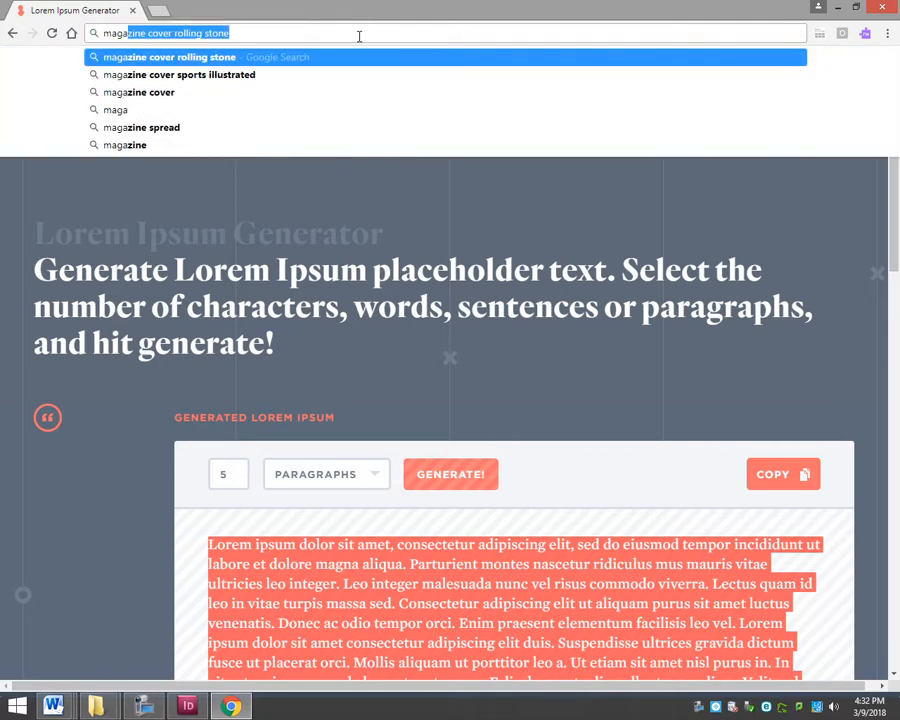
key(Return)
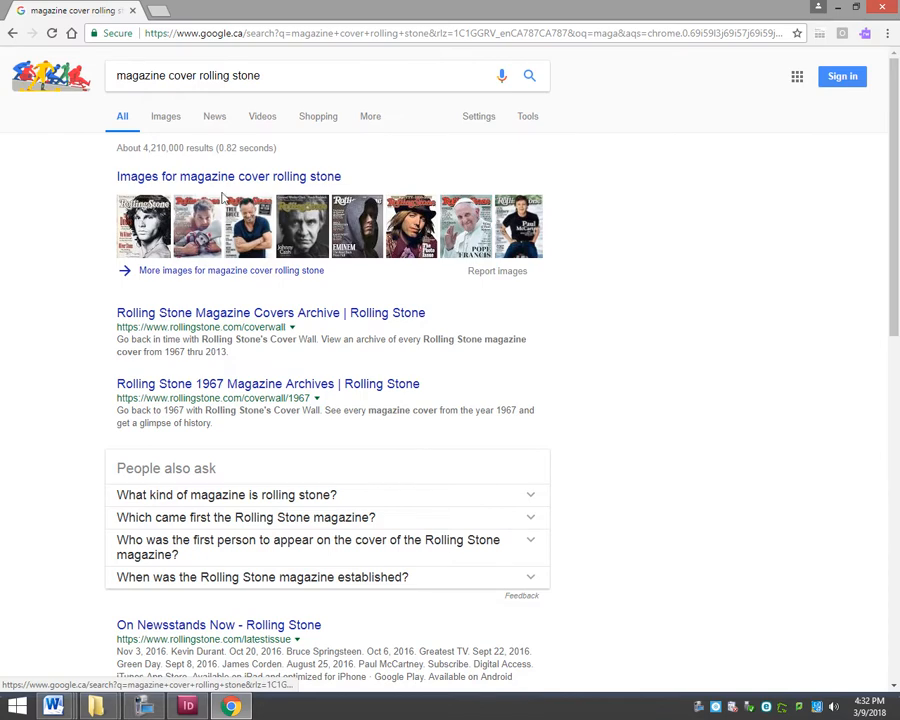
click(165, 116)
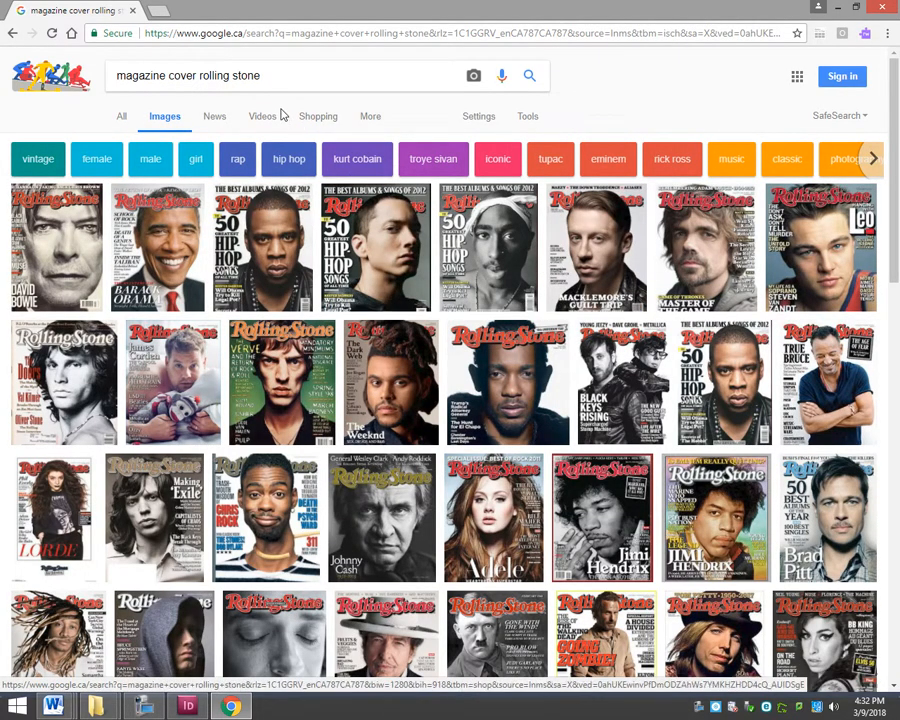
Step: Change the image search to "magazine cover sports illustrated"
drag(258, 76, 199, 77)
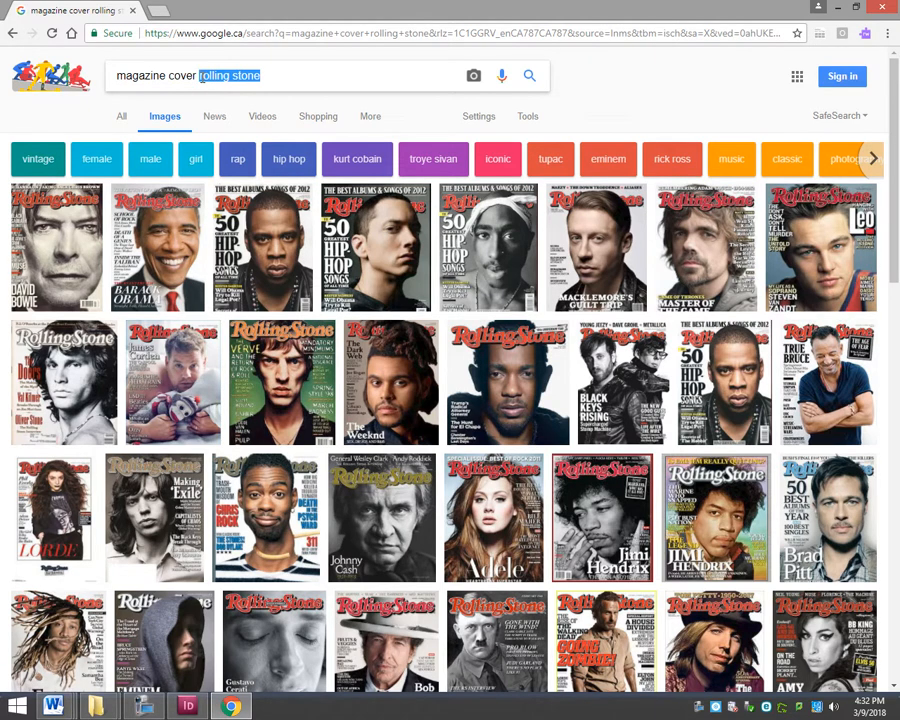
text(sports)
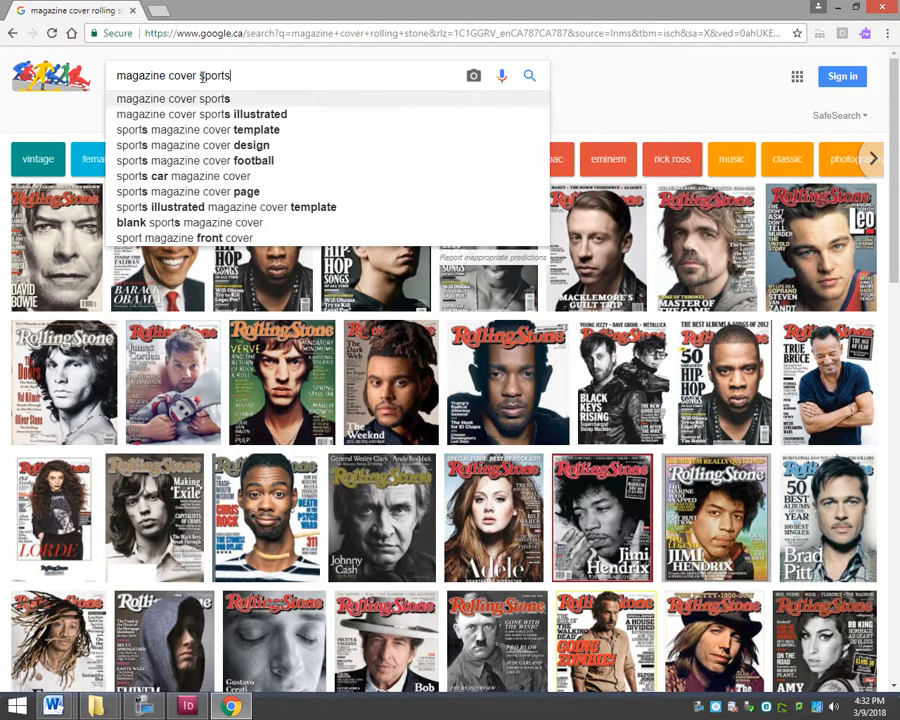
key(Down)
key(Return)
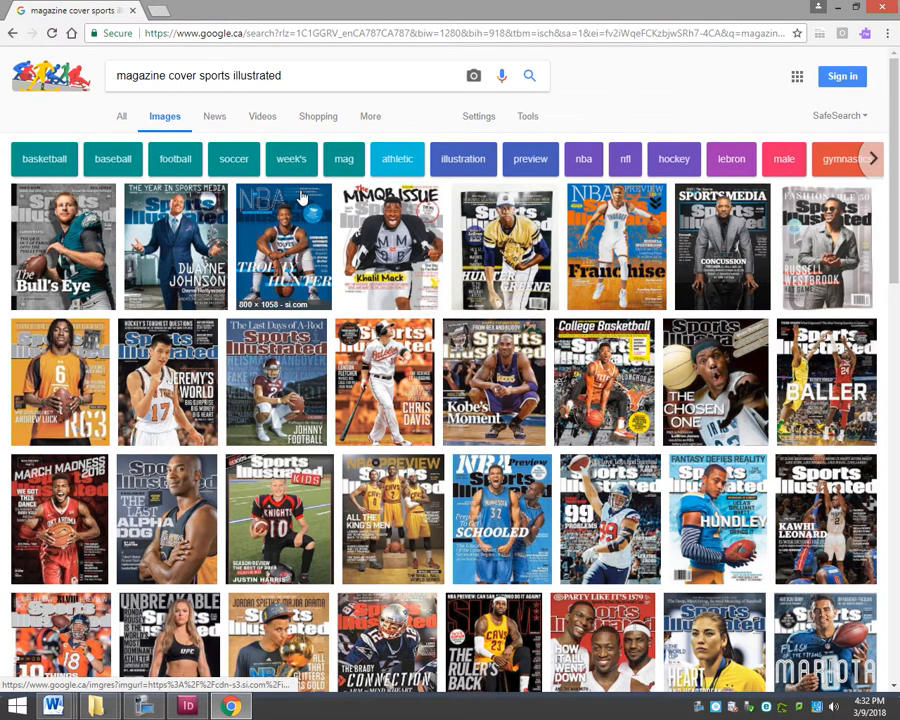
Step: Open the March Madness 2016 cover and, from its related images, preview the NFL Preview '15 cover from journalstar.com
click(70, 512)
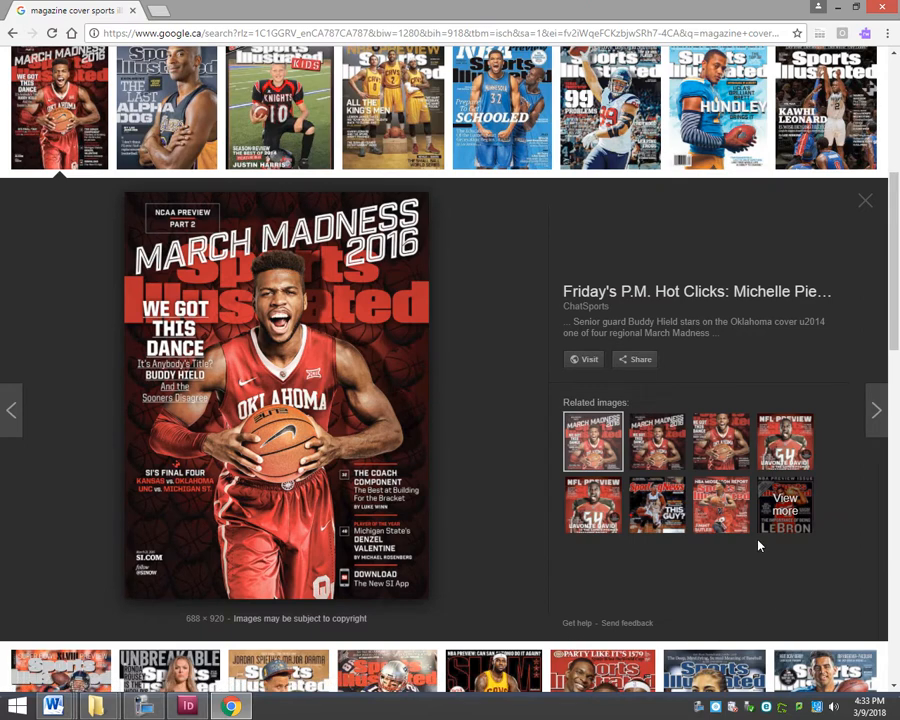
click(785, 440)
click(586, 506)
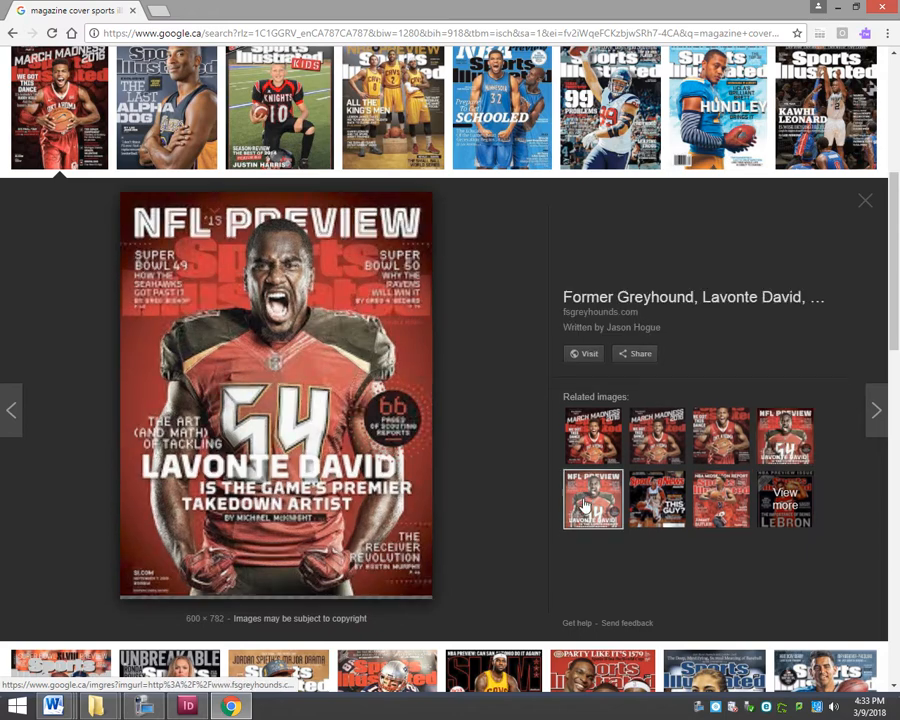
click(793, 450)
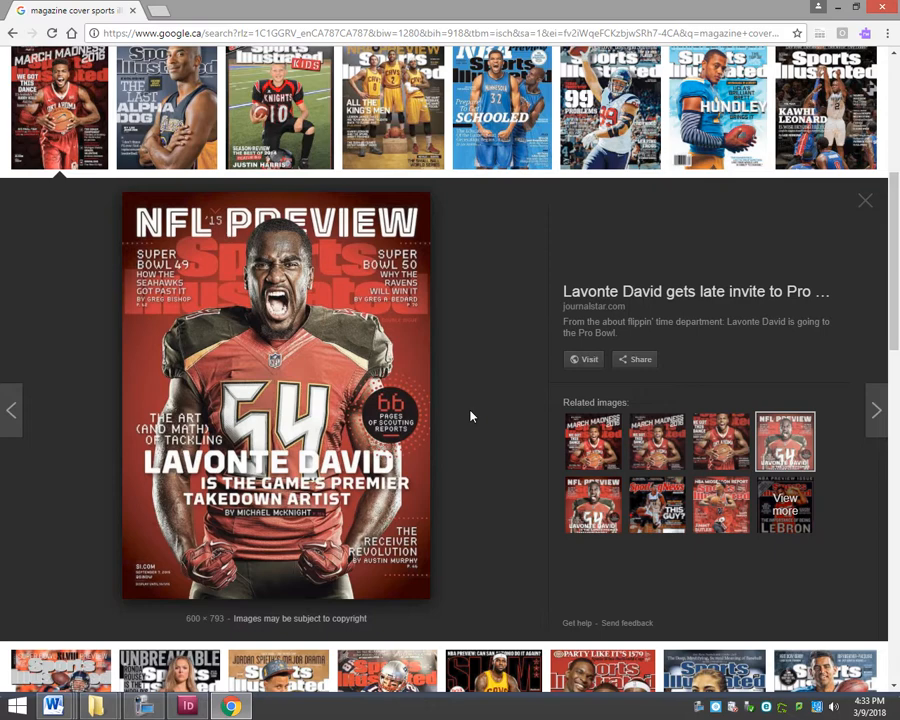
Step: Start saving the NFL Preview cover image, choosing the WorkArea > Tutorials folder on the L: Work drive as the destination
right_click(282, 271)
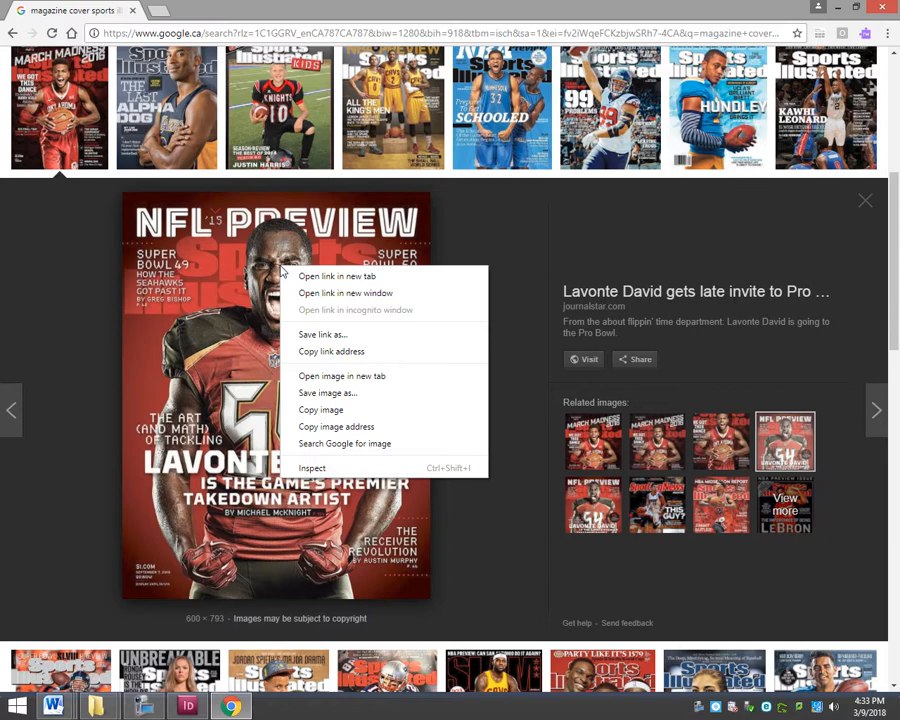
click(323, 394)
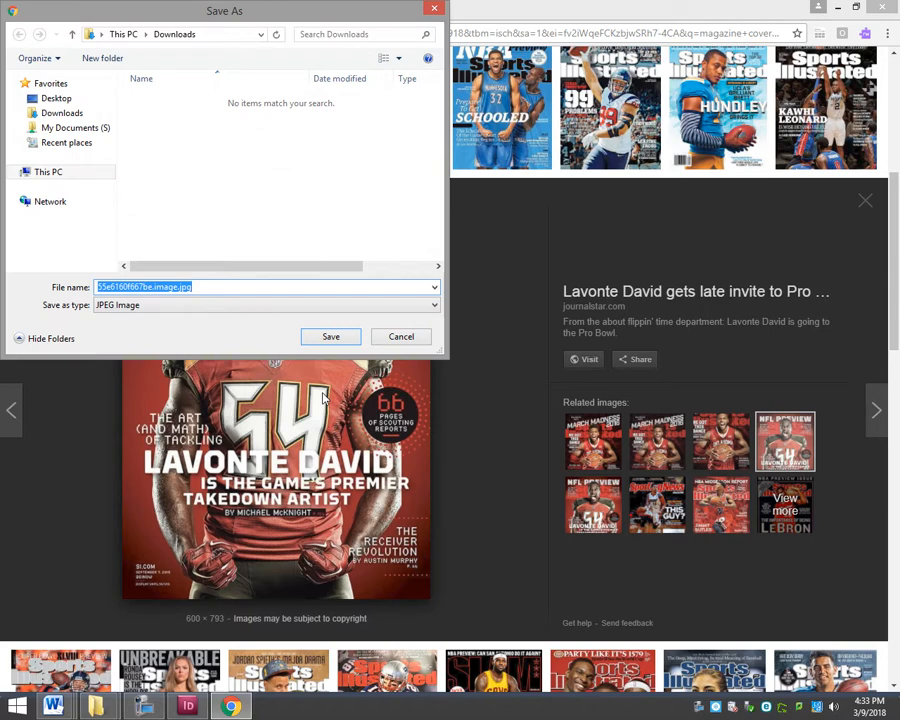
click(15, 173)
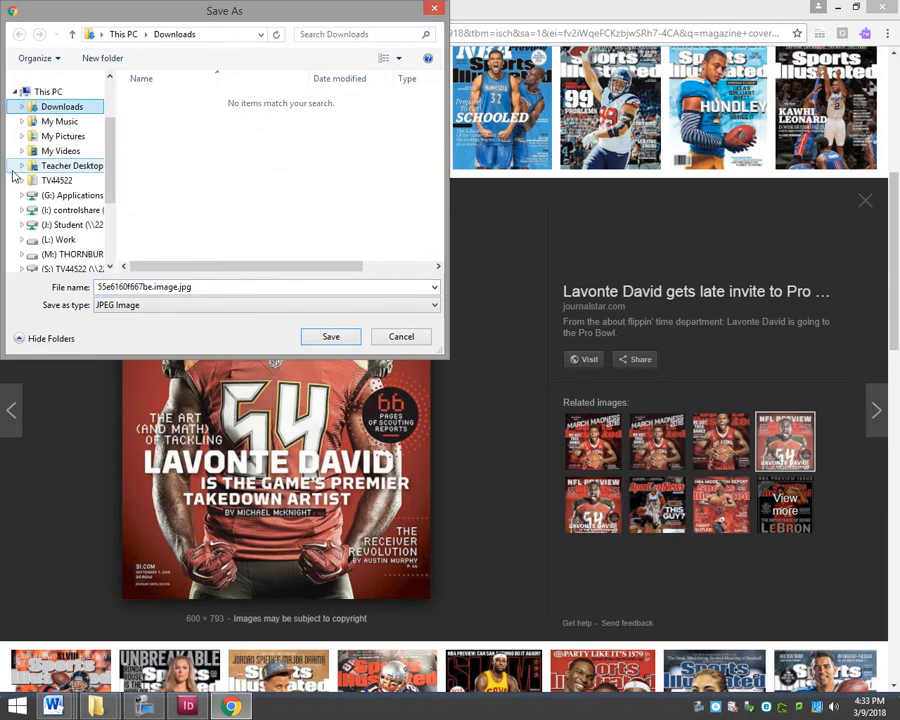
click(62, 240)
double_click(152, 114)
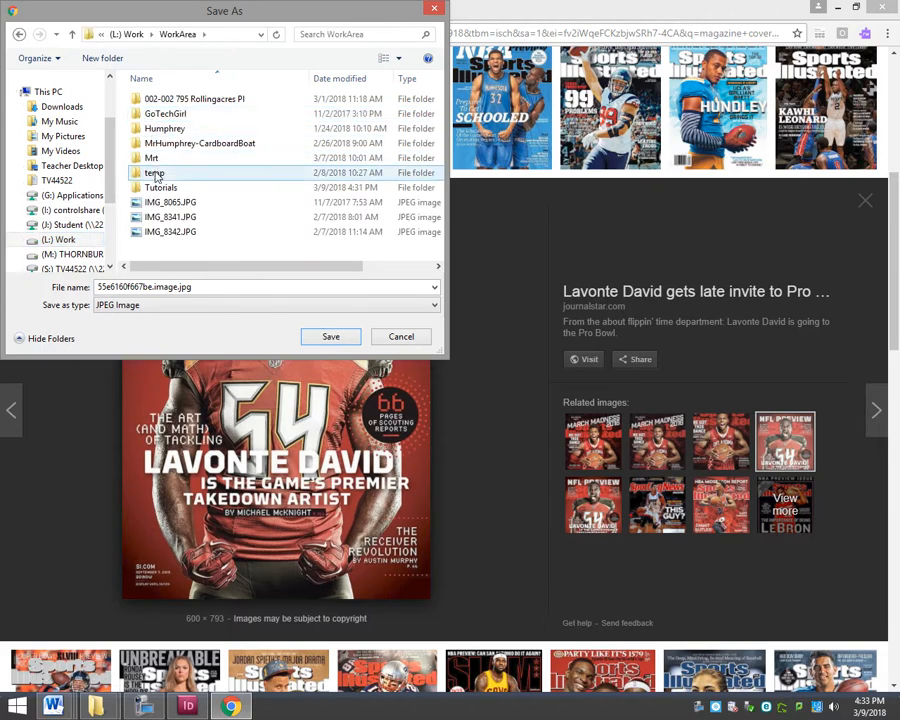
double_click(158, 187)
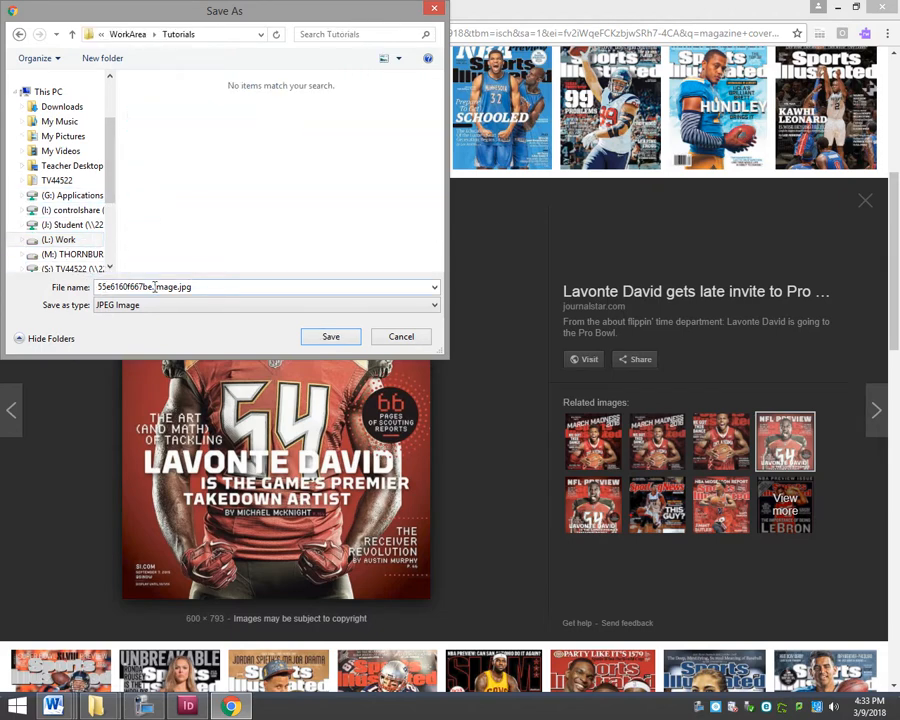
Step: Name the image file SI-cover.jpg and save it
drag(164, 287, 90, 287)
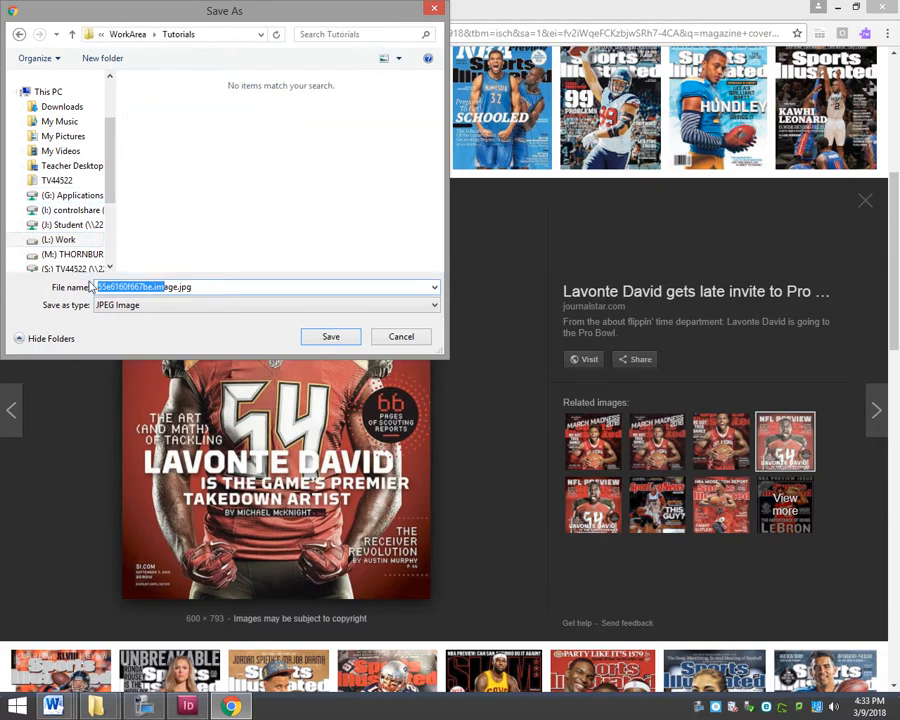
text(S)
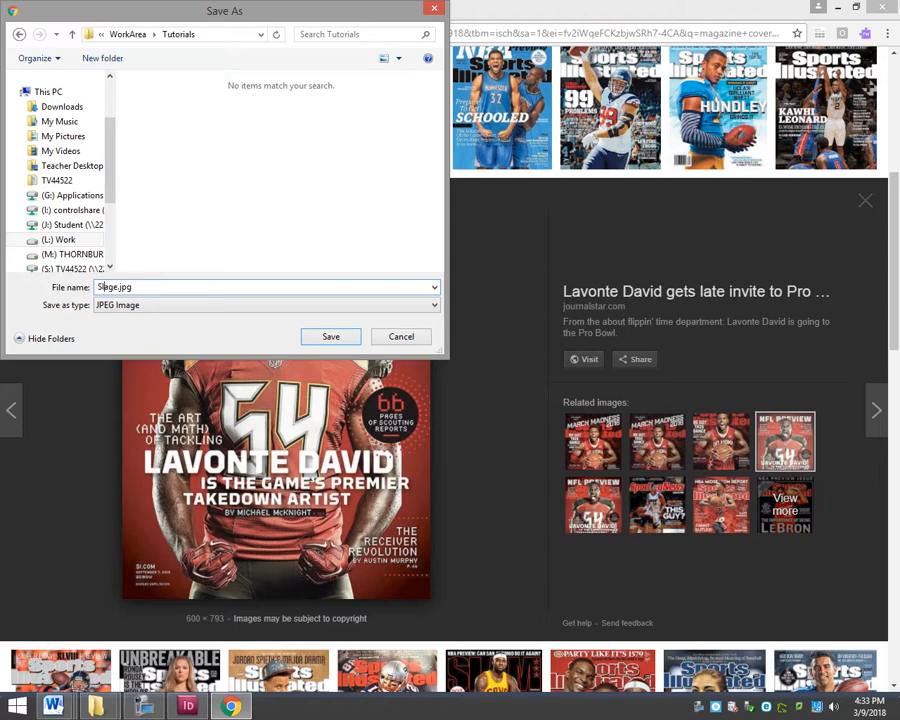
text(I-cover)
key(Delete)
key(Delete)
key(Delete)
key(Return)
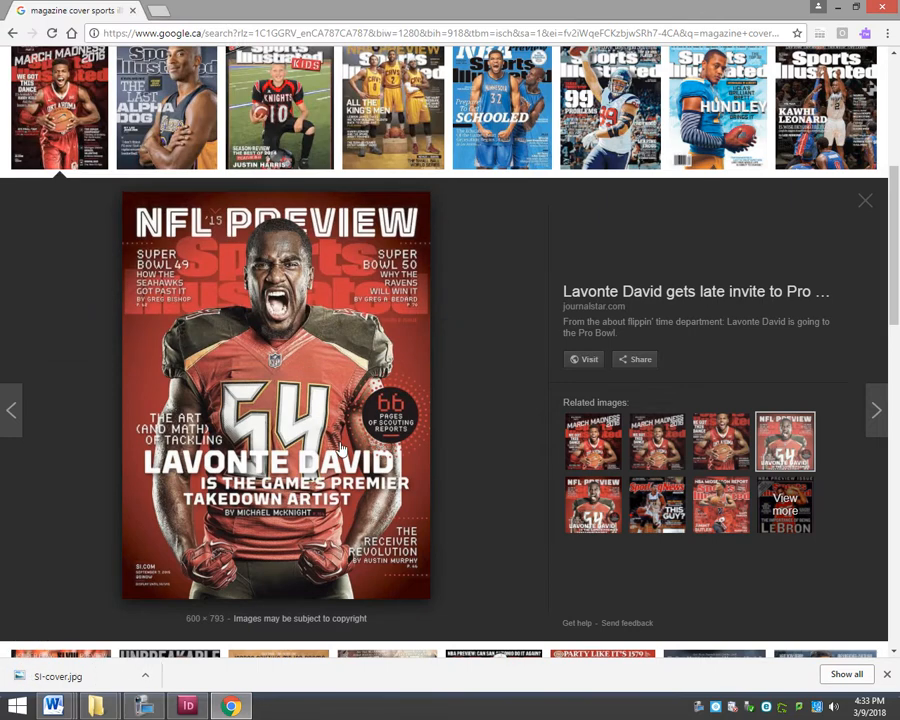
Step: Switch to InDesign and create a new one-page Letter document with the default print settings
click(187, 707)
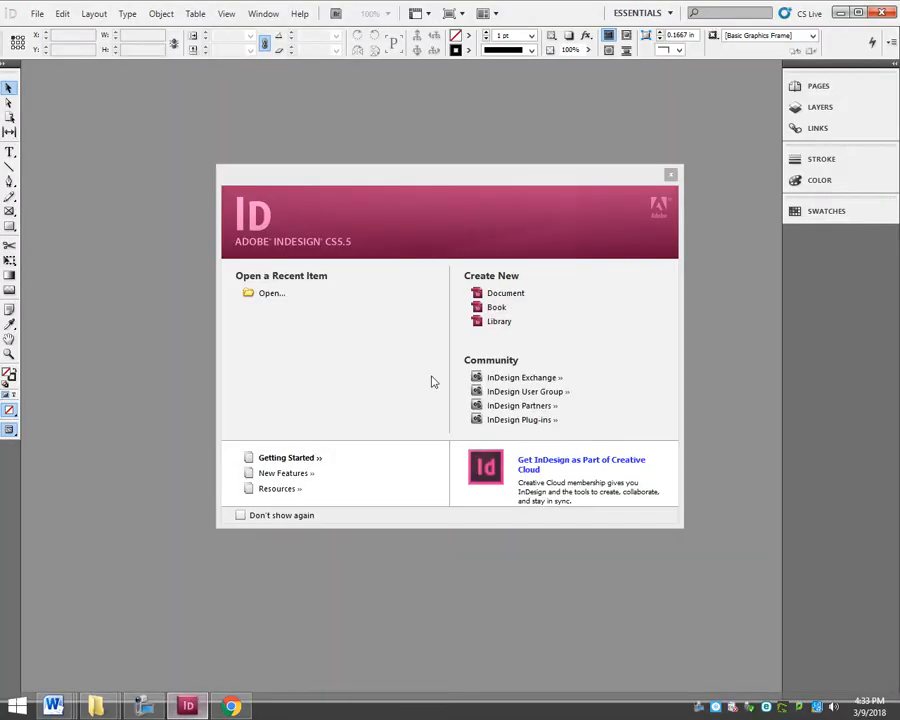
click(485, 301)
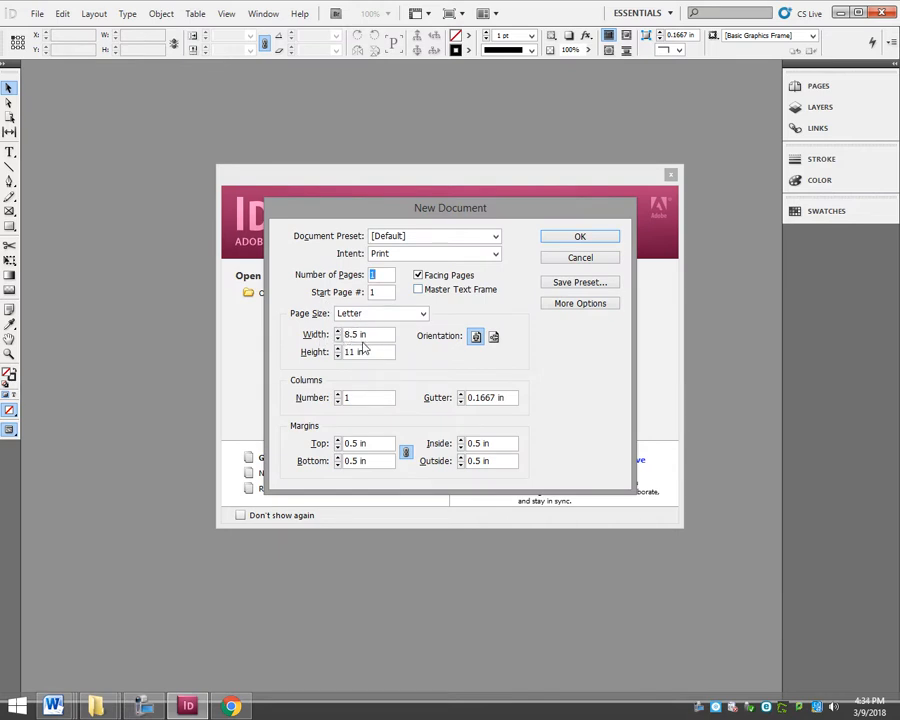
click(580, 237)
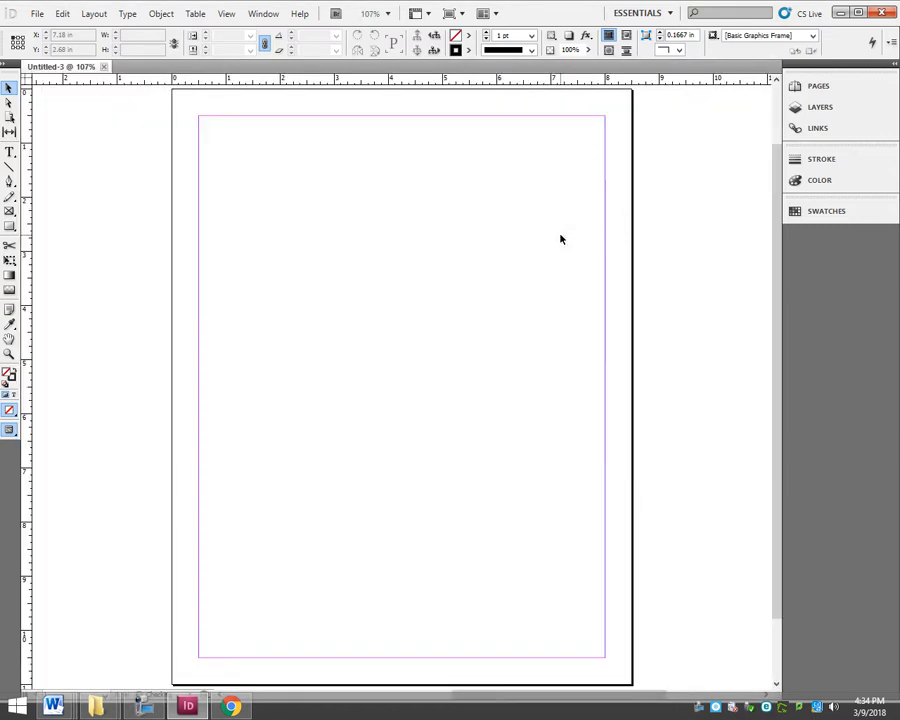
click(55, 15)
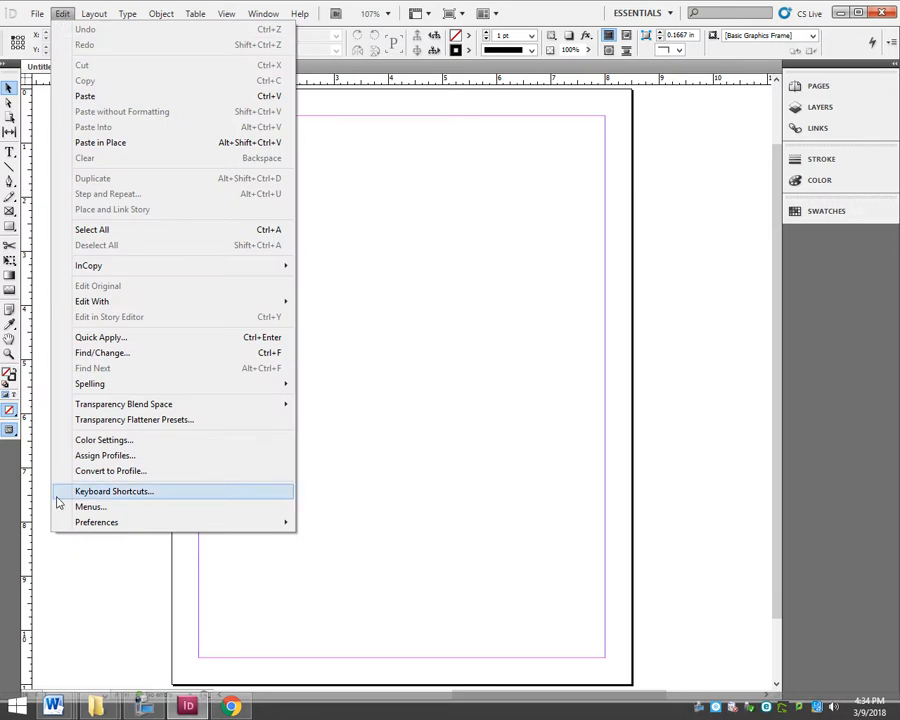
mouse_move(74, 523)
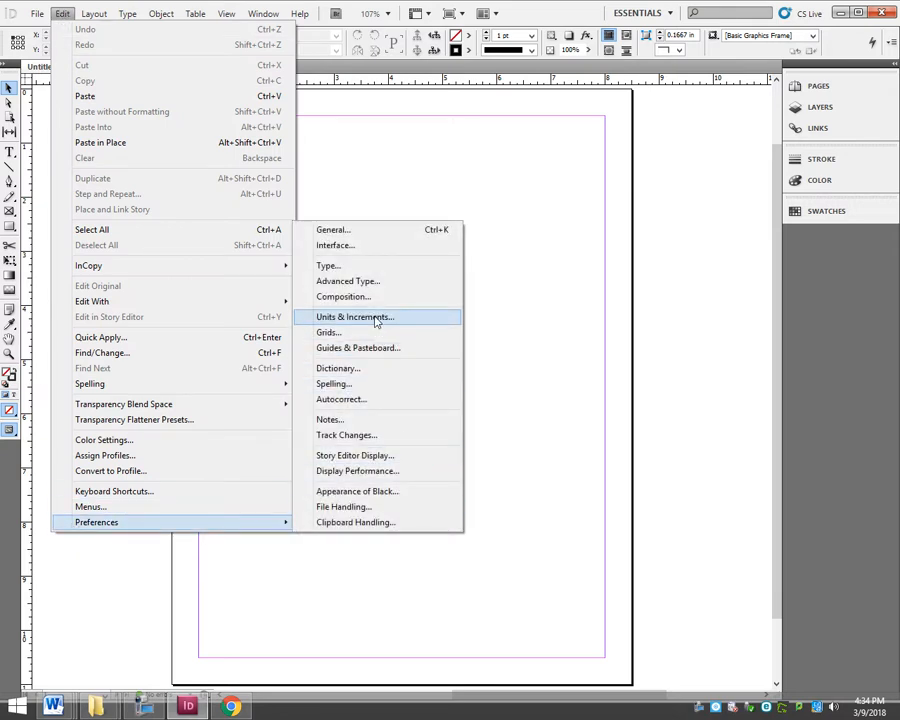
click(383, 158)
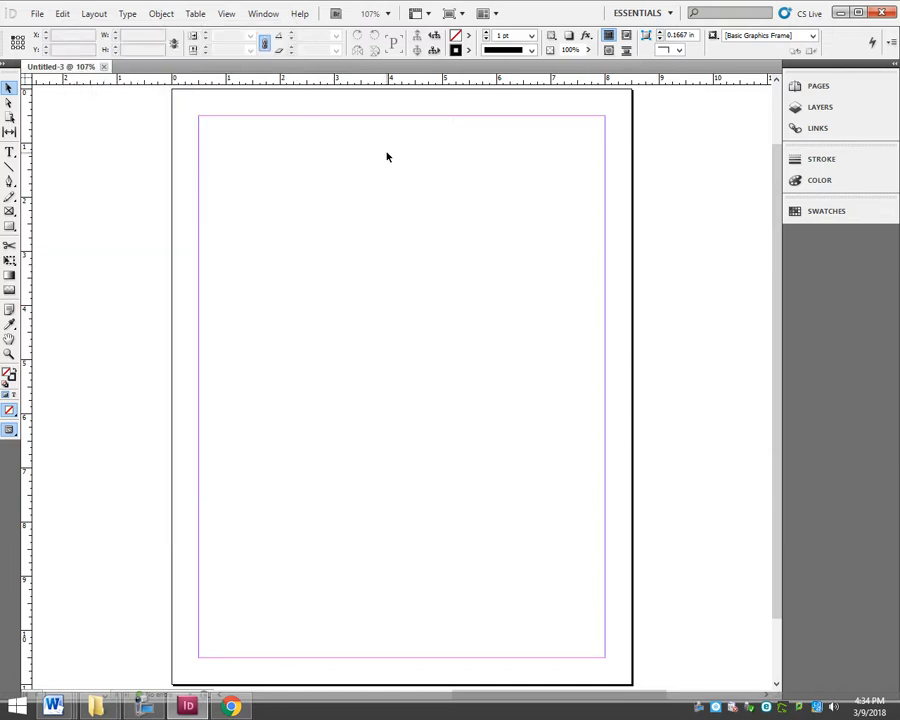
Step: Place SI-cover.jpg from L: Work > WorkArea > Tutorials and align its upper-left corner with the page corner at X 0, Y 0
click(36, 14)
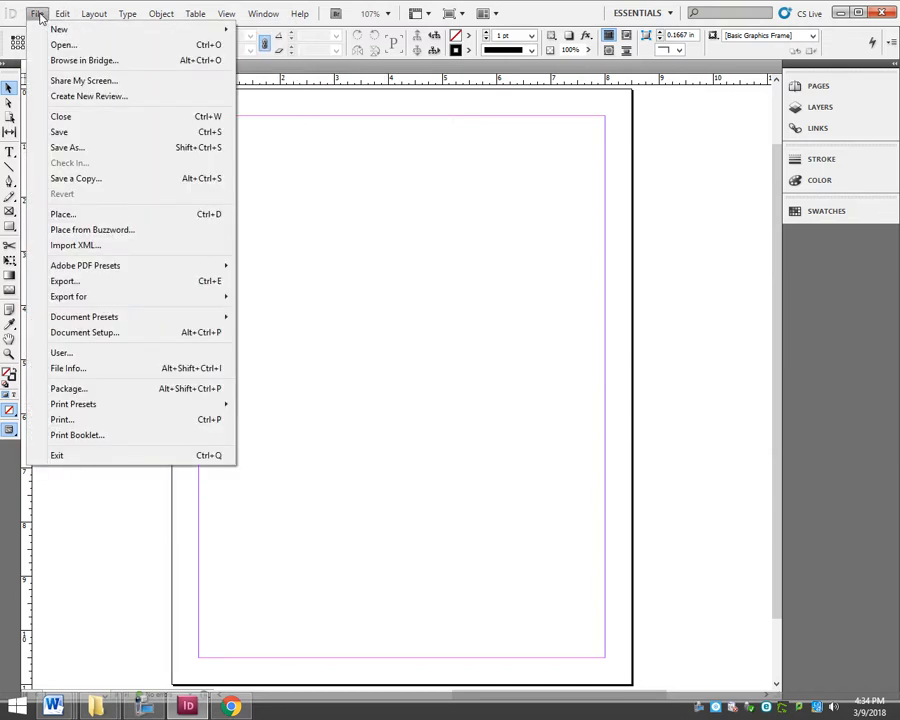
click(60, 215)
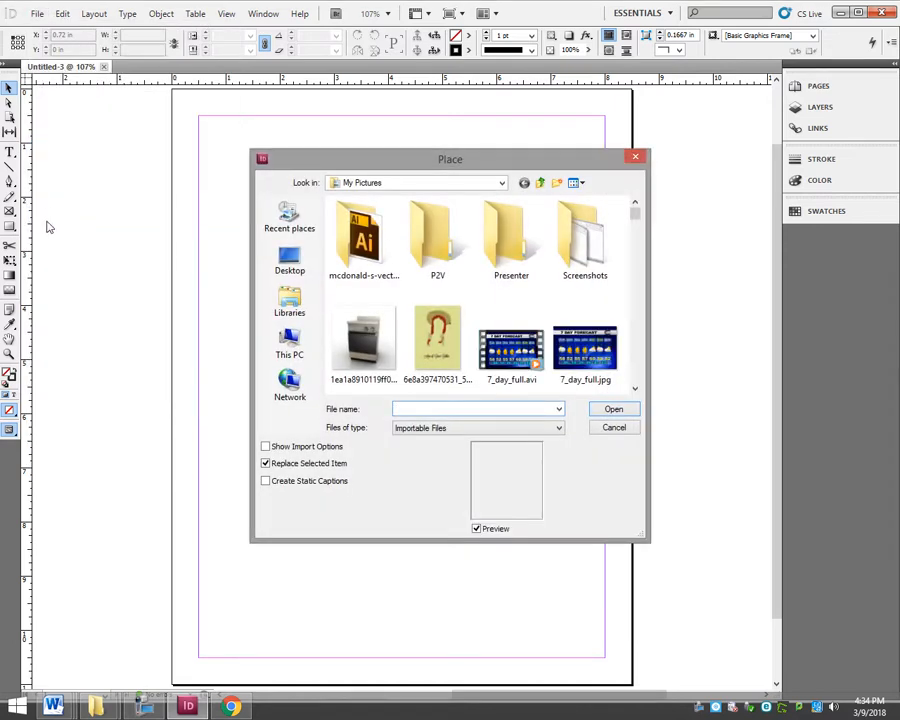
click(290, 343)
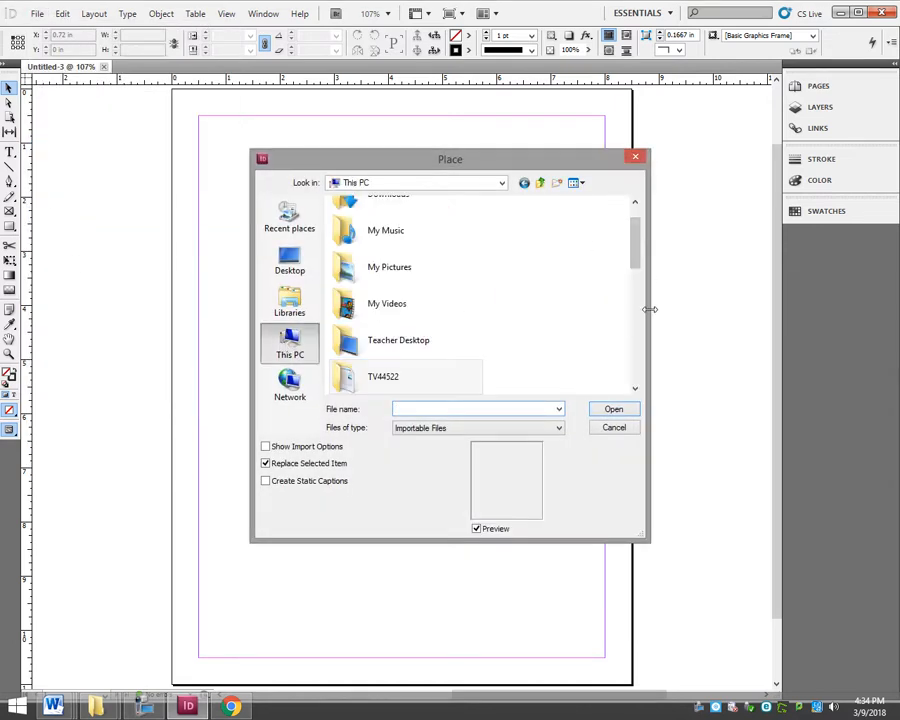
drag(635, 257, 635, 309)
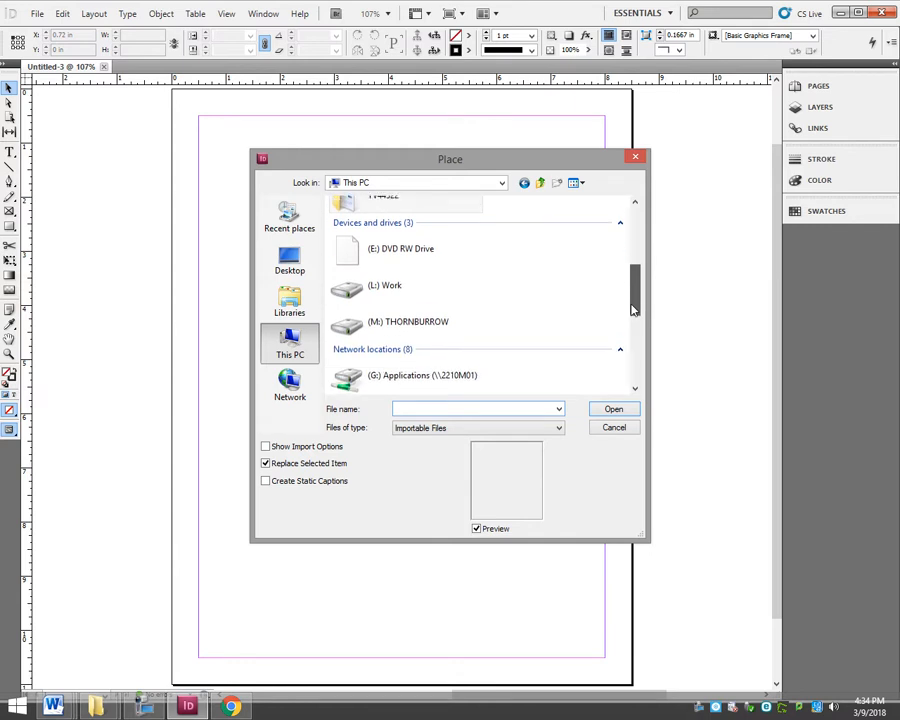
double_click(392, 277)
double_click(362, 291)
double_click(356, 298)
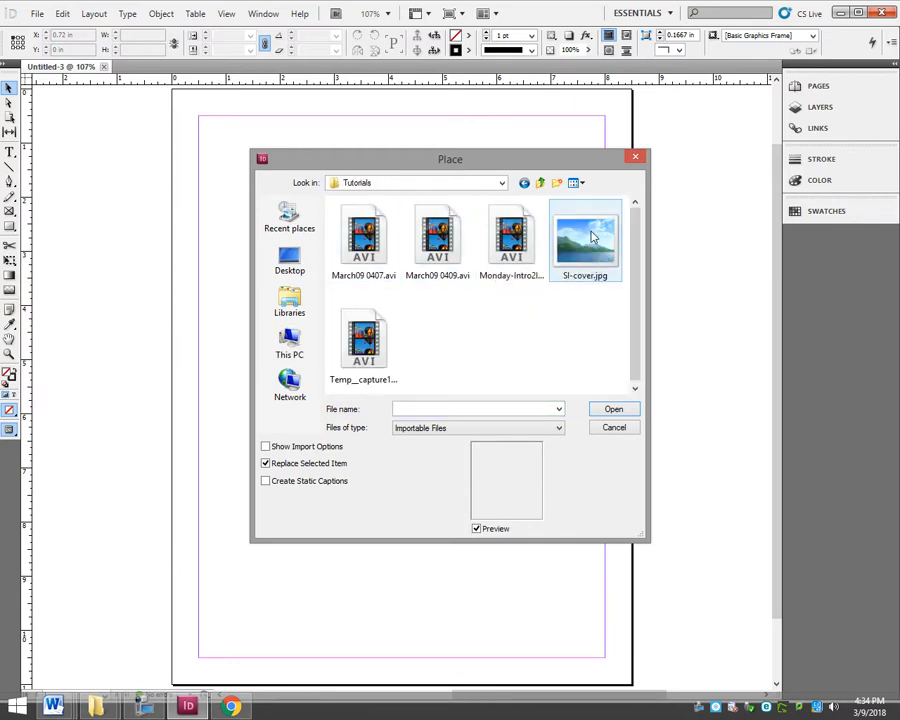
double_click(589, 241)
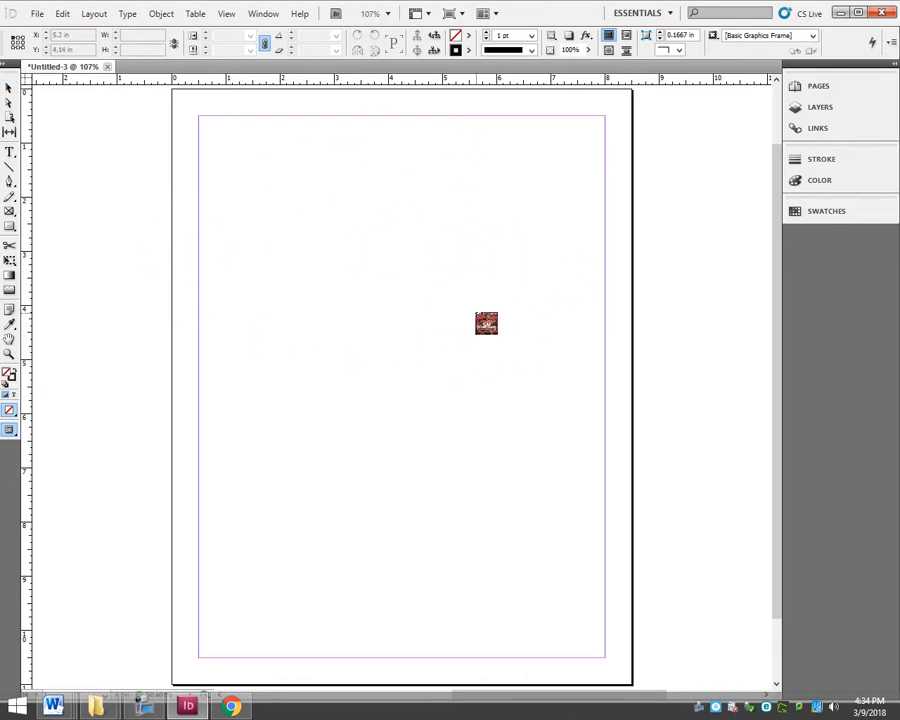
click(120, 123)
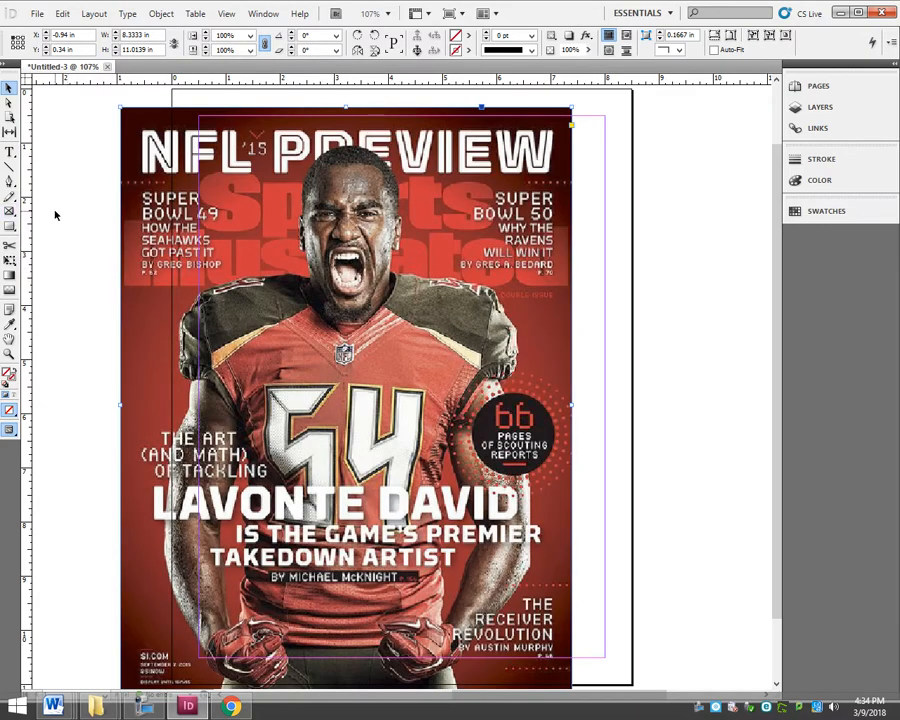
drag(293, 261, 345, 243)
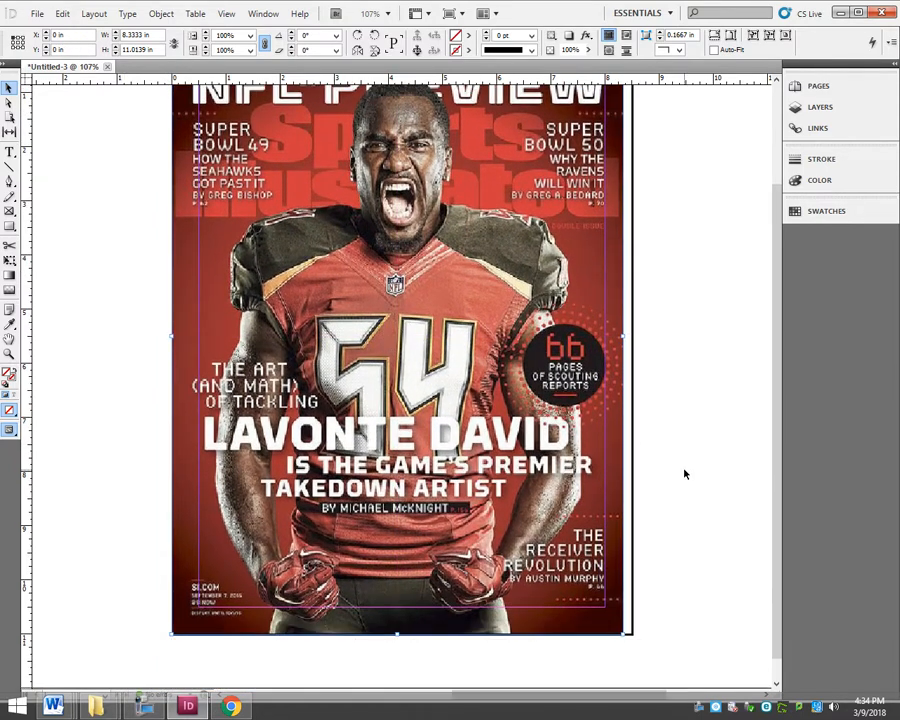
Step: Stretch the placed cover image horizontally with Free Transform to the page's right edge, making it 8.5 in wide
key(e)
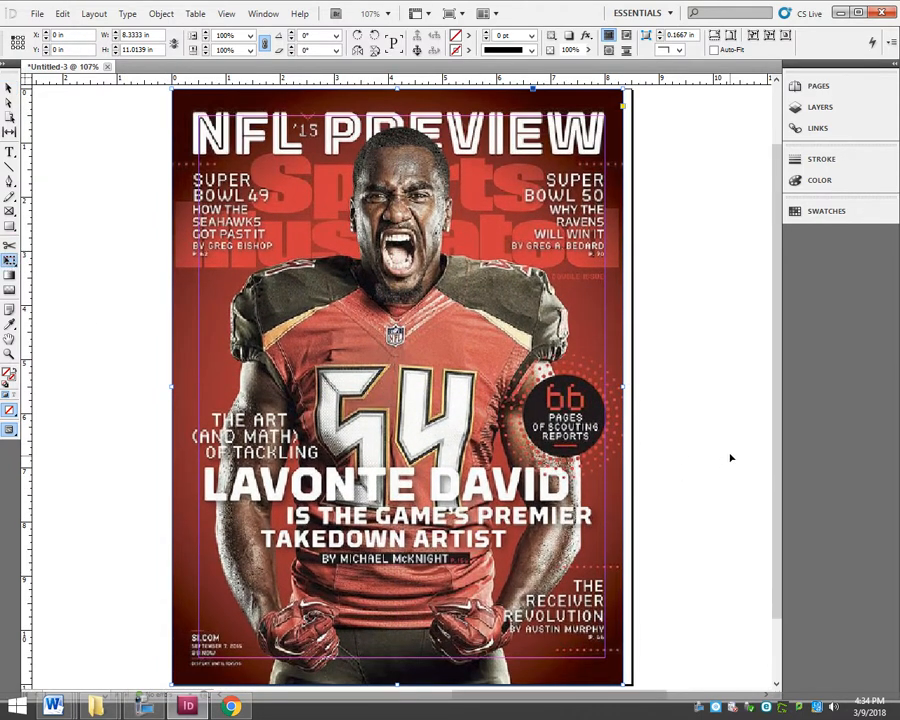
drag(624, 387, 632, 387)
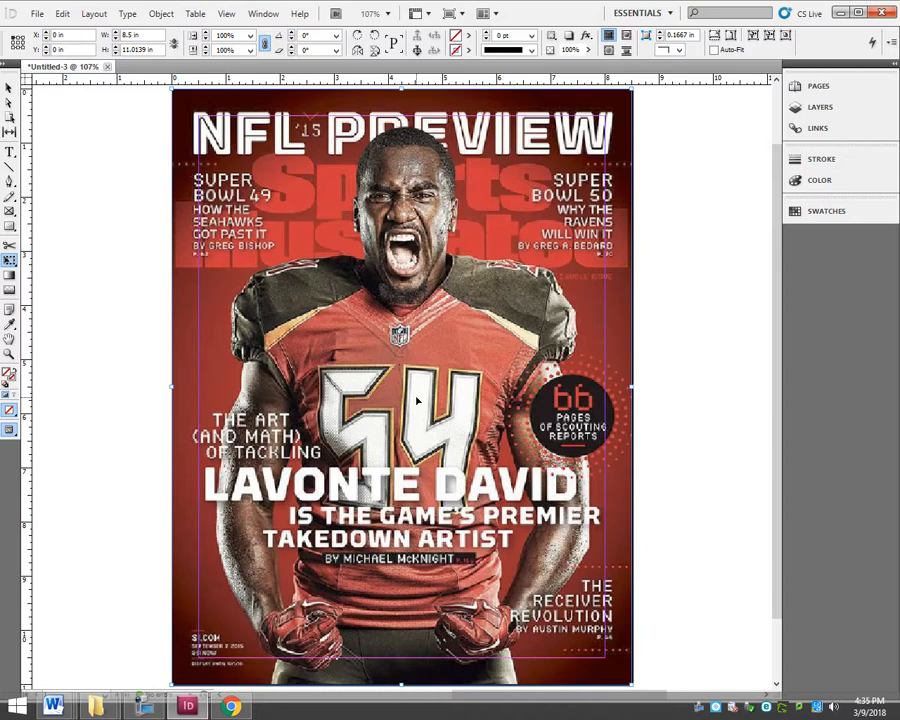
Step: Add a new layer named Layer 2 with the default red color above the cover image's layer
click(829, 110)
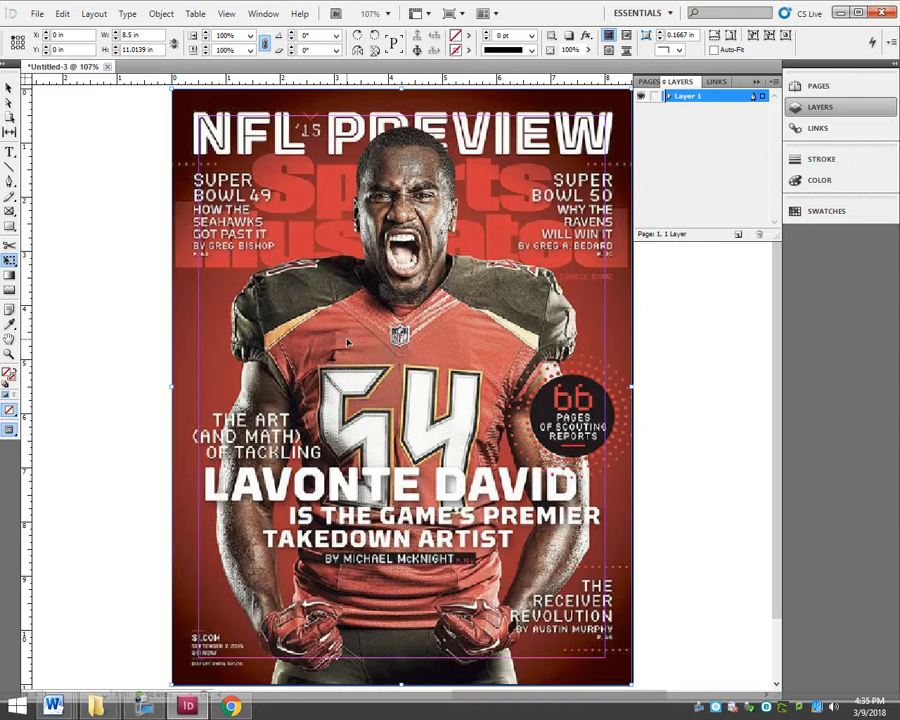
click(776, 84)
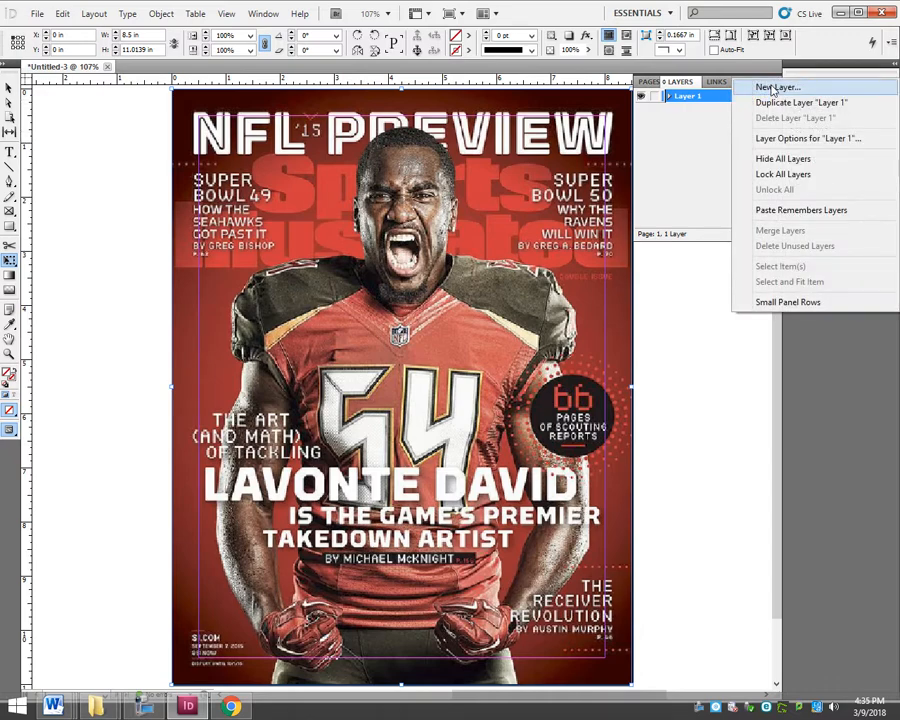
click(776, 88)
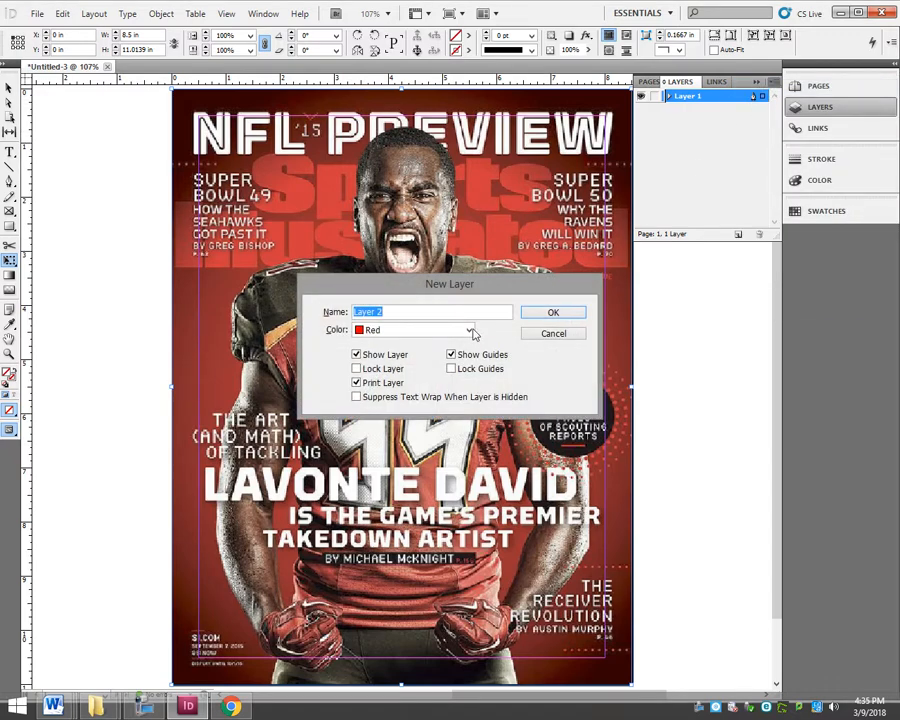
click(553, 312)
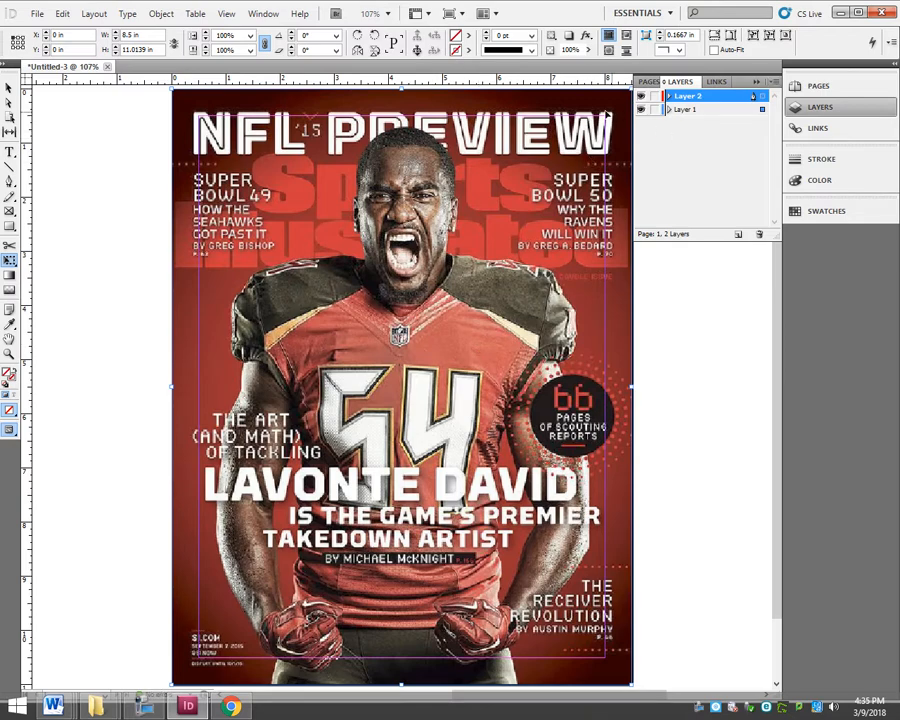
Step: Rename Layer 1, which holds the cover image, as template
click(688, 111)
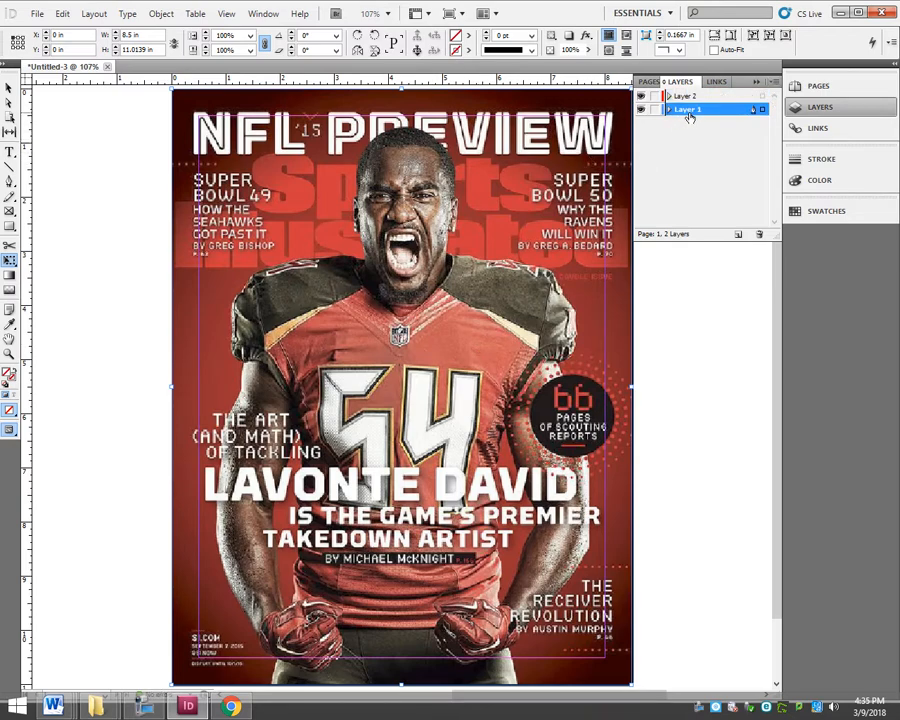
double_click(694, 117)
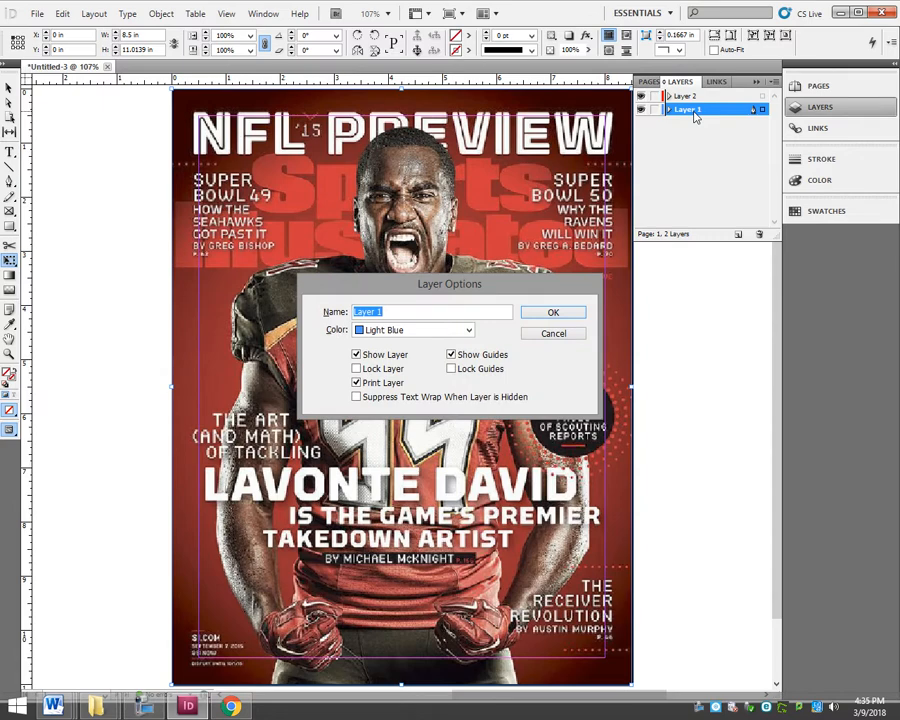
text(template)
key(Return)
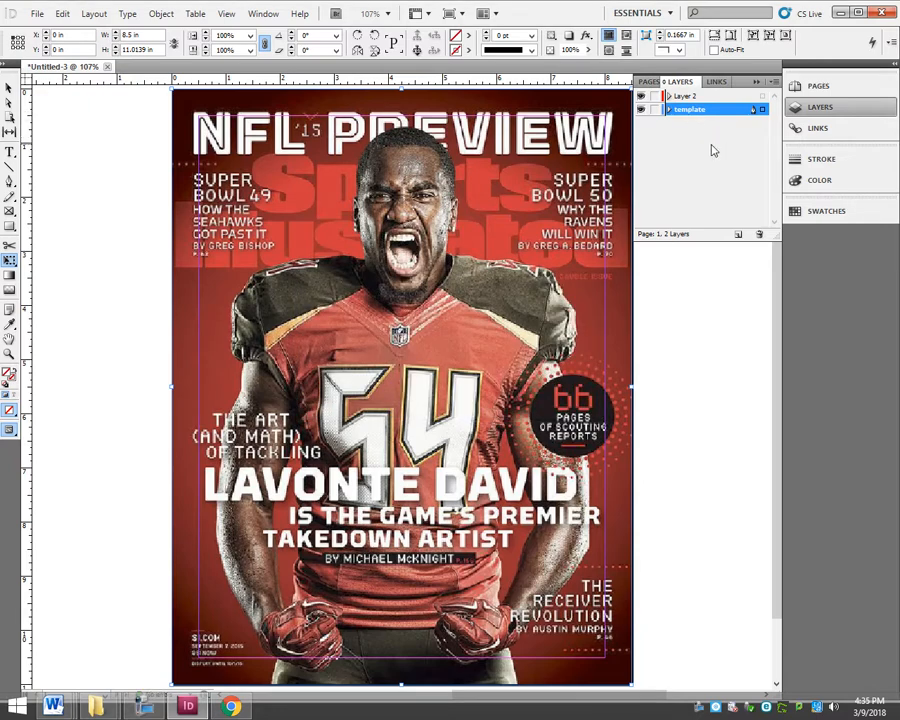
click(712, 152)
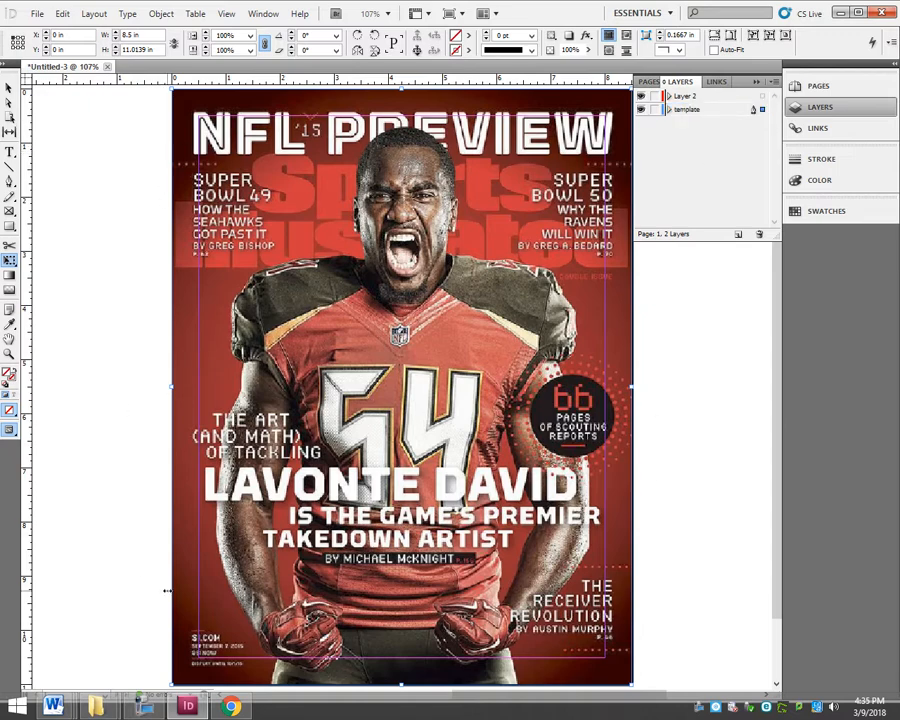
Step: Toggle the template layer's visibility off and on several times to compare the page with and without the cover, leaving it shown
click(640, 109)
click(640, 109)
click(640, 109)
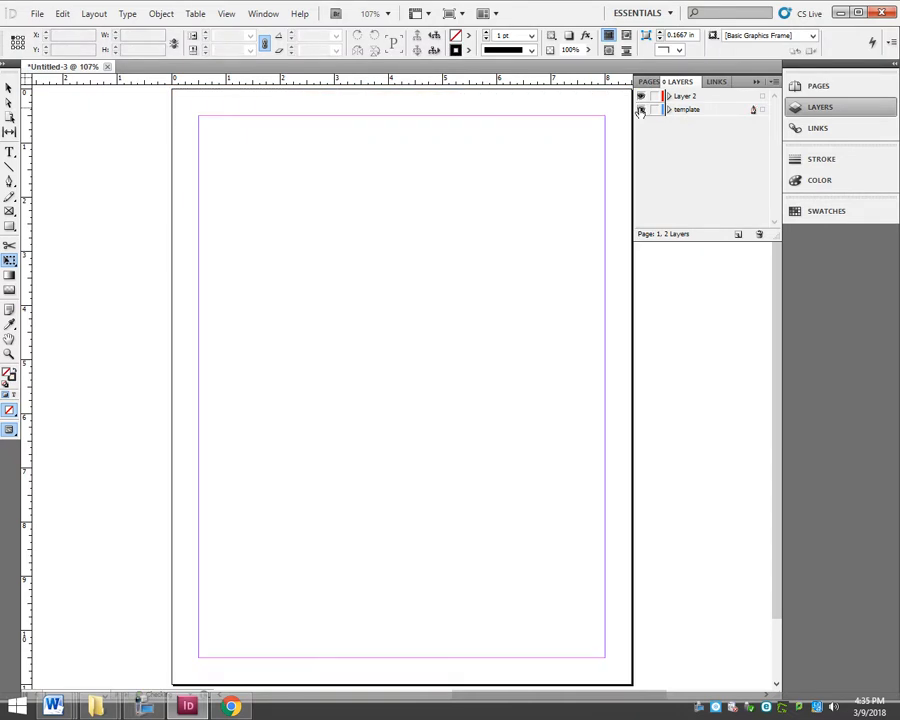
click(640, 109)
click(640, 109)
click(640, 109)
click(640, 109)
click(641, 110)
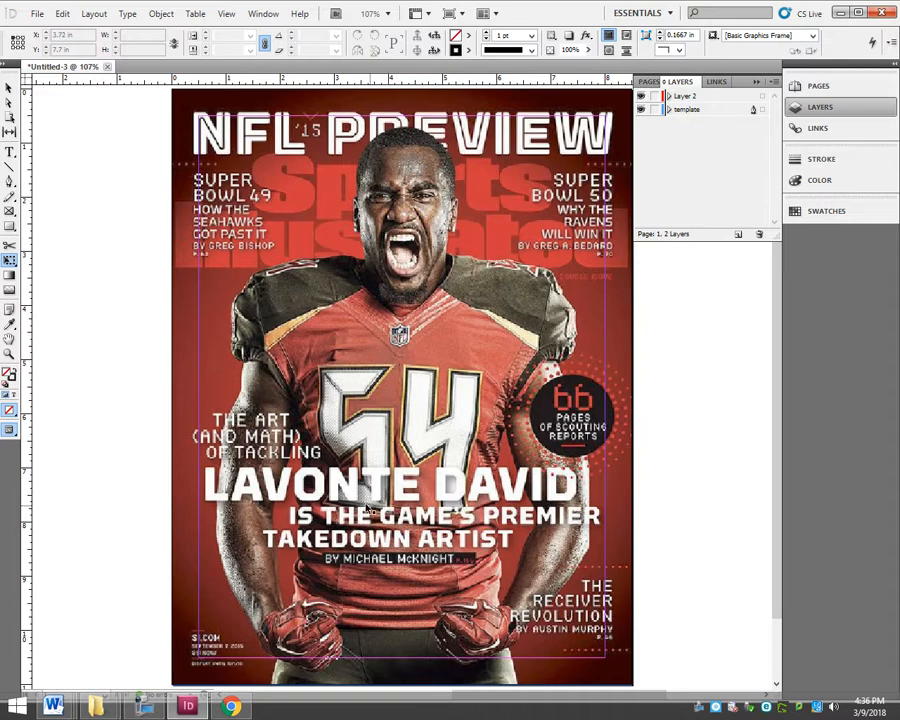
Step: On Layer 2, create a text frame about 7.58 by 2.125 in over the main headline, reading LAVONTE DAVID / IS THE GAME'S PREMIER / TAKEDOWN ARTIST
click(9, 153)
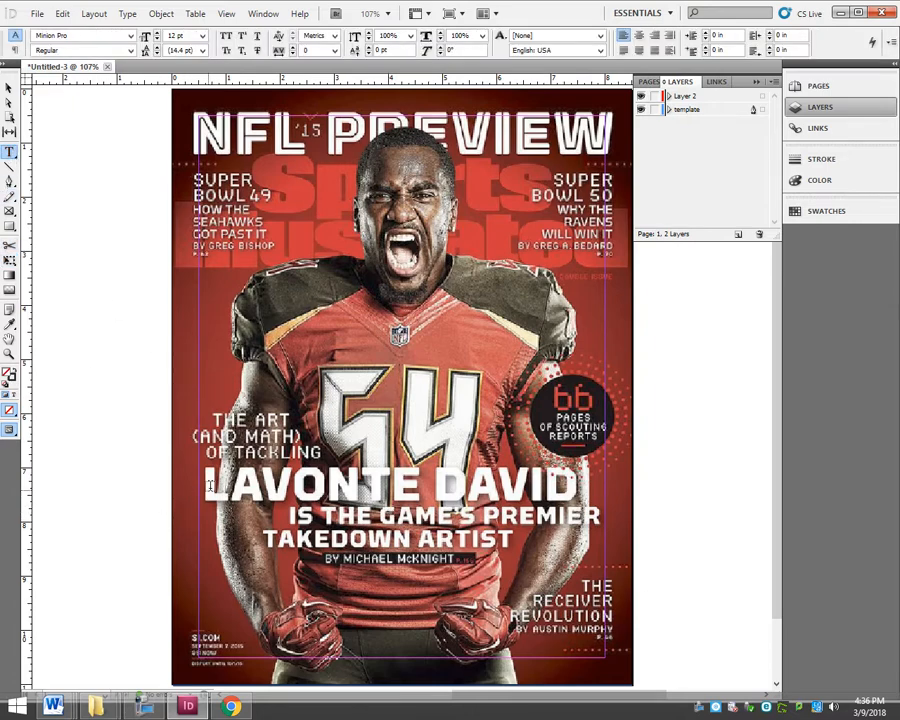
click(690, 96)
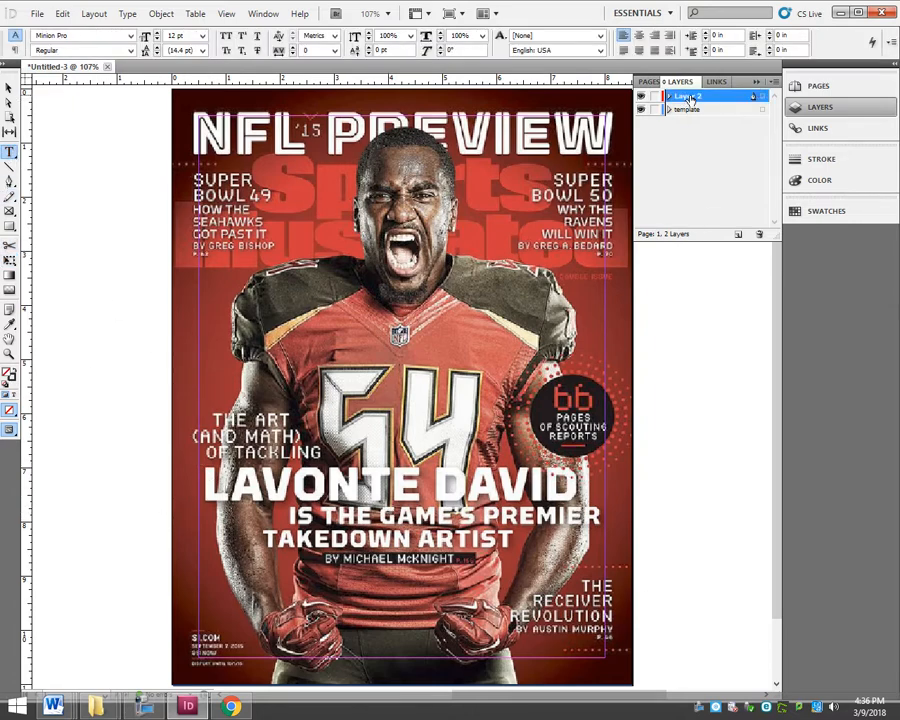
drag(277, 510, 609, 577)
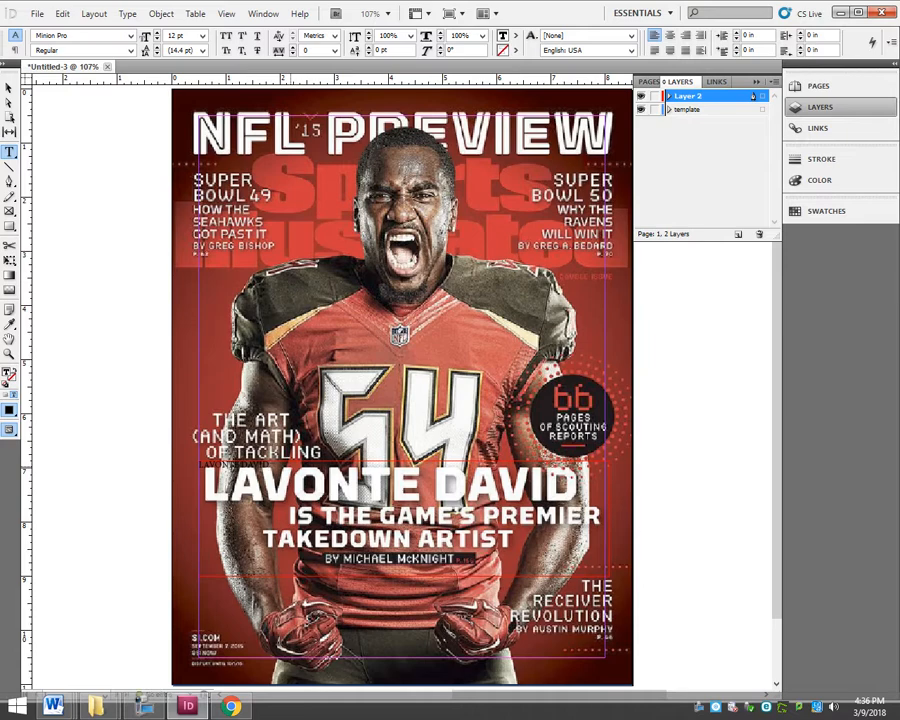
text(IS THE GAME'S PREMIER)
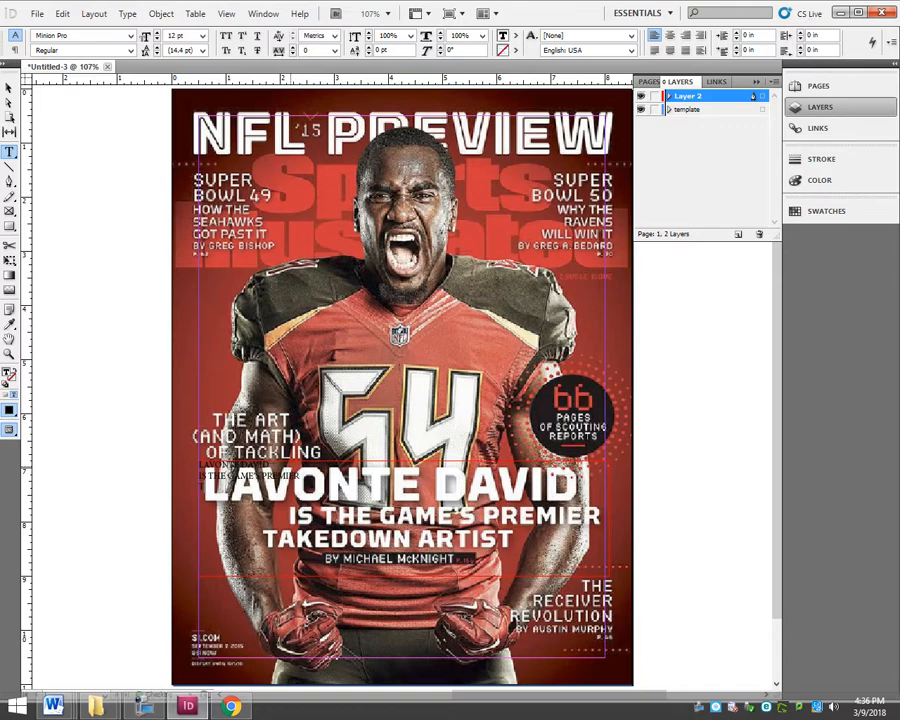
key(Return)
text(TAKEDOWN ARTIST)
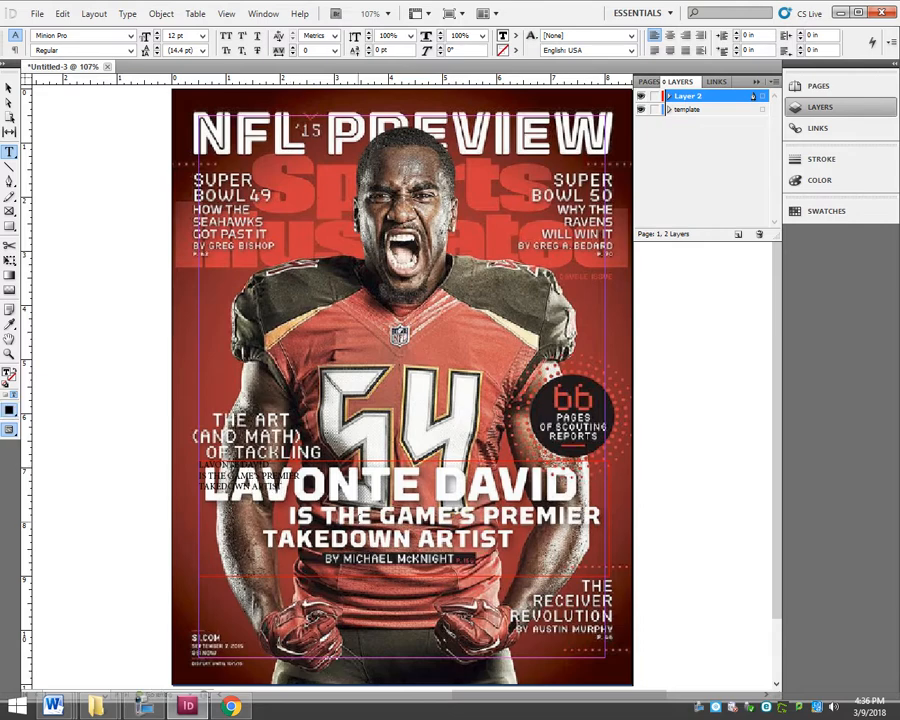
Step: Set the font of all three headline lines to Franklin Gothic Heavy
key(ctrl+a)
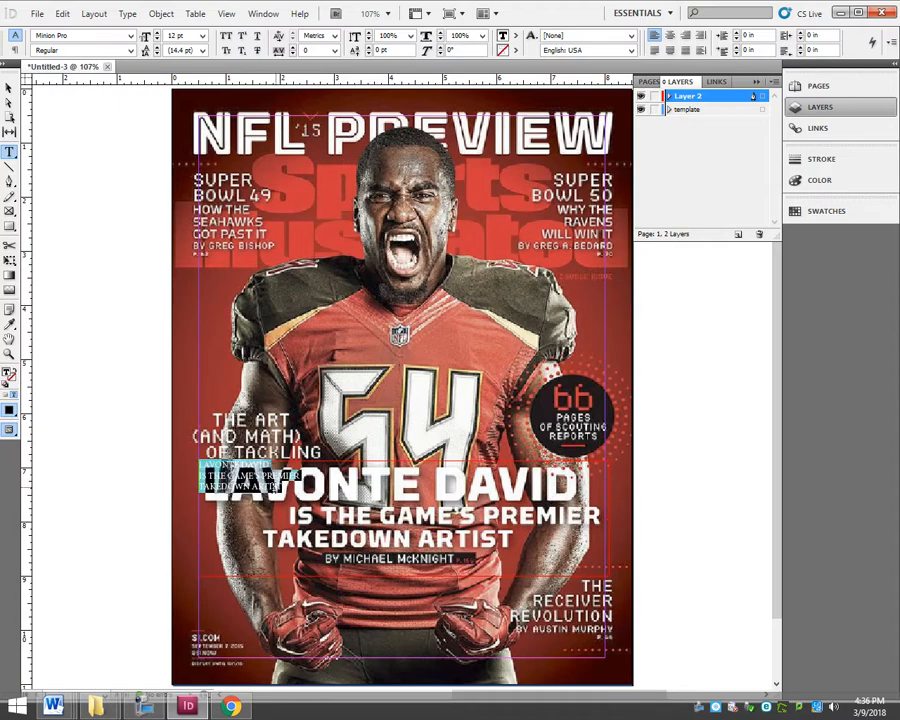
click(130, 37)
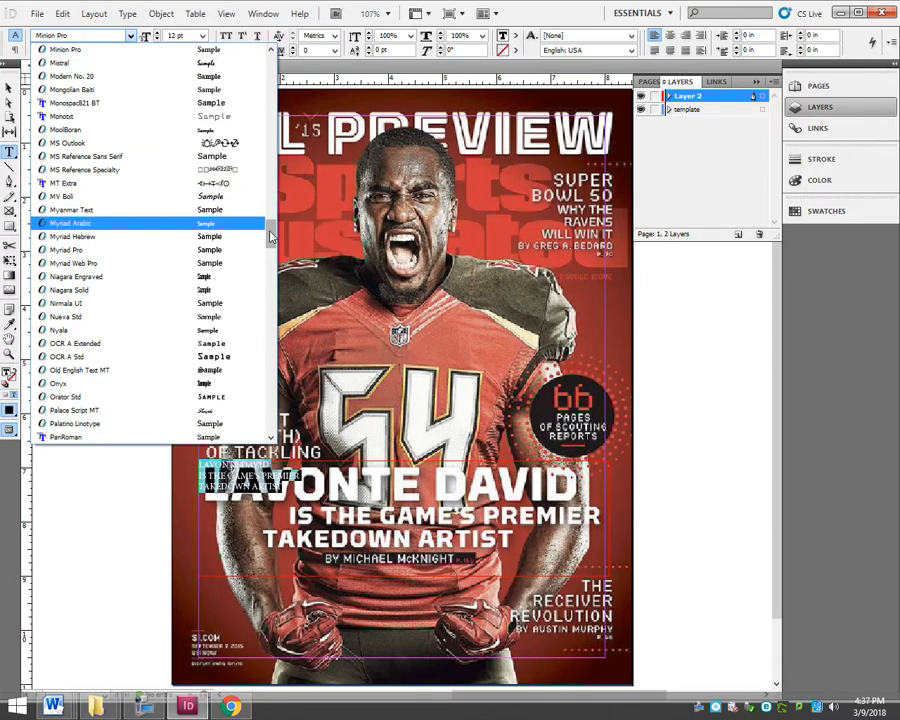
drag(270, 236, 266, 143)
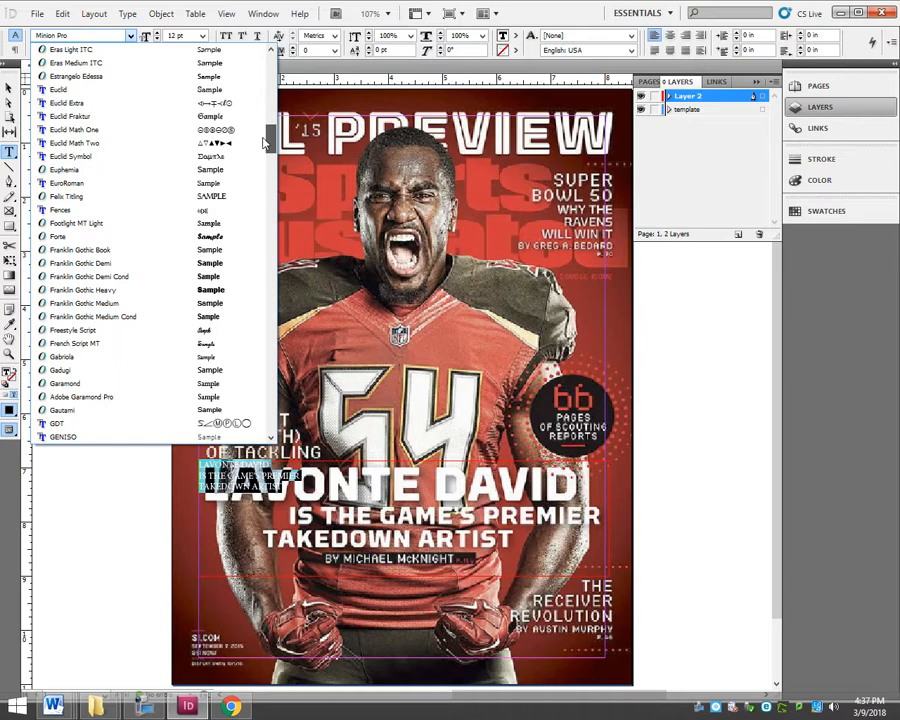
click(90, 290)
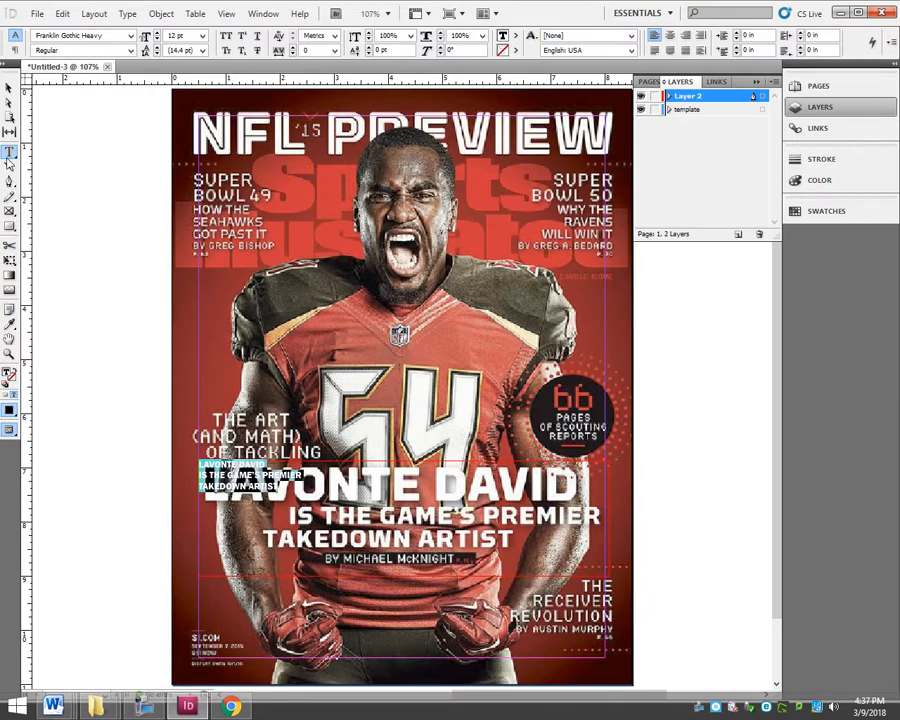
Step: Select the headline text frame as an object and enlarge the view around the cover's main headline
click(8, 88)
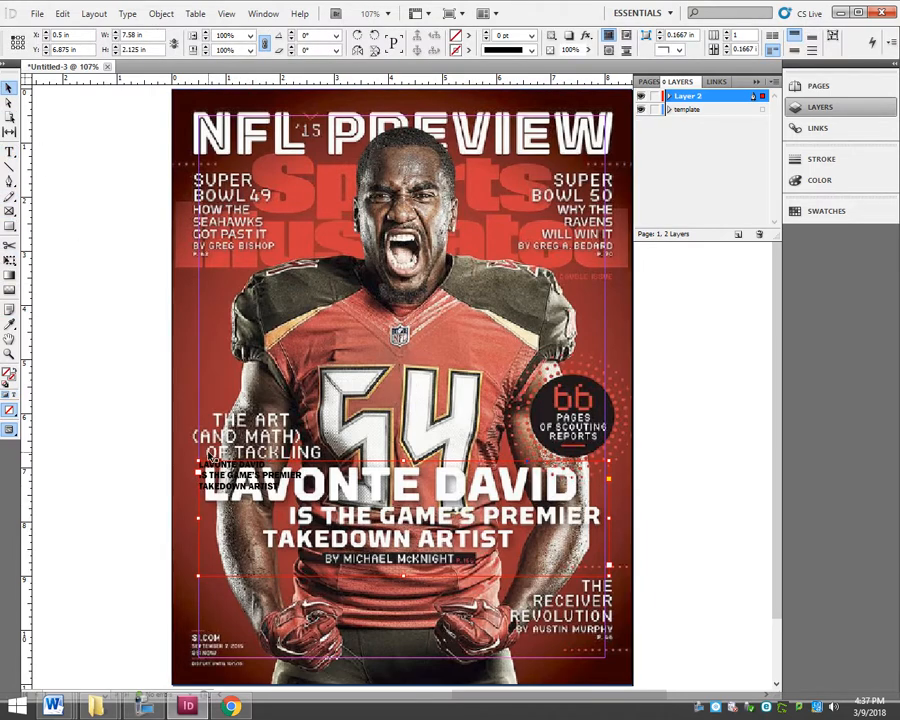
key(ctrl+space)
drag(182, 433, 623, 571)
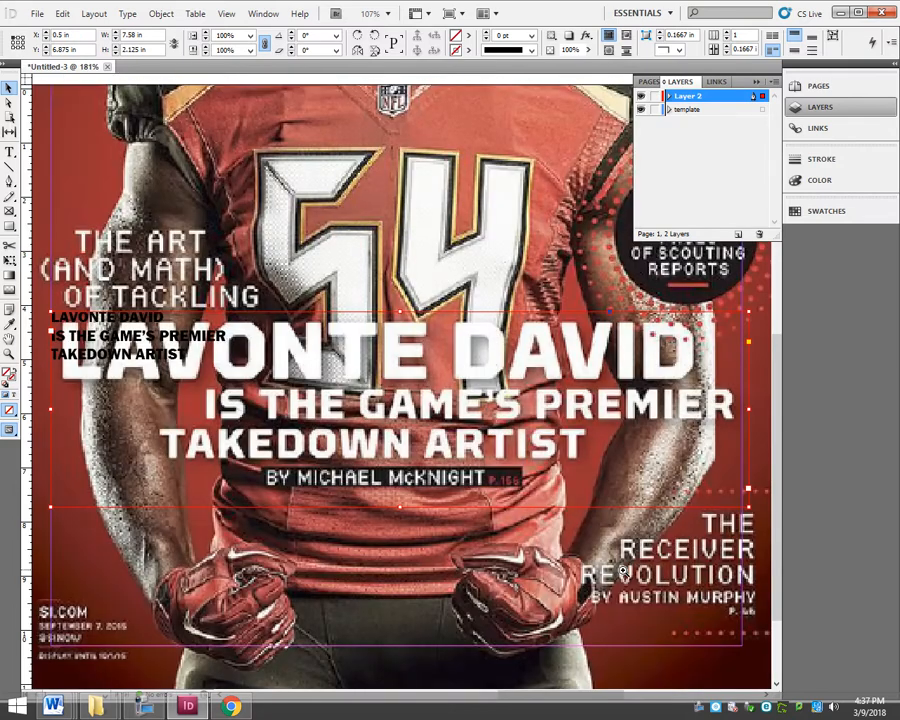